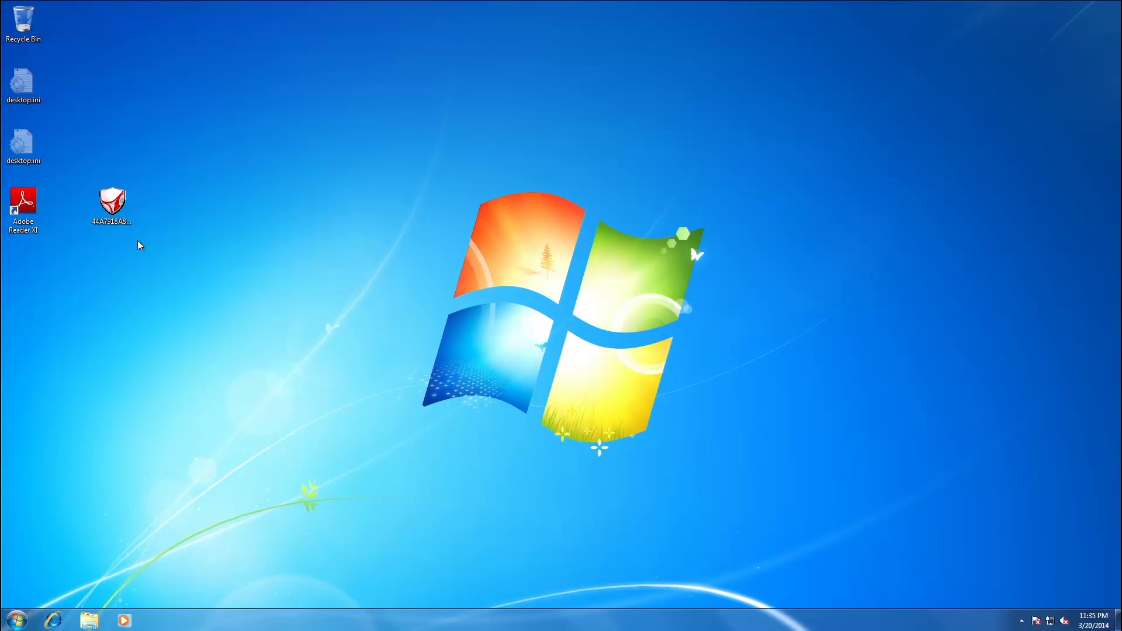
Step: Launch the 44A7918A8…_unpacked.exe file from the desktop and clear the icon selection
double_click(111, 214)
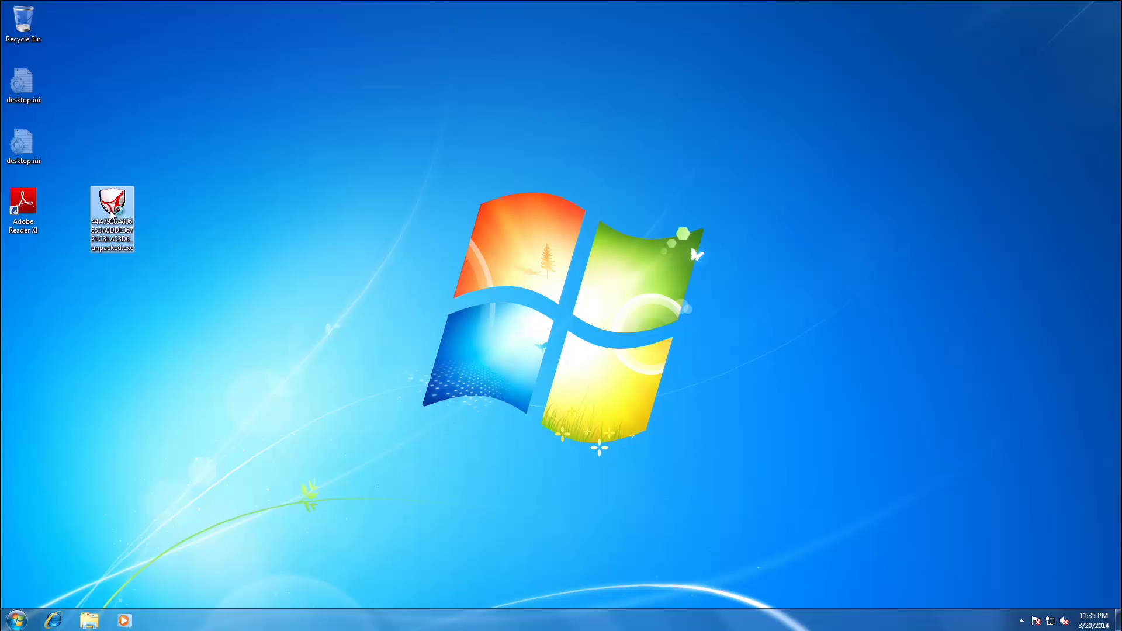
click(232, 259)
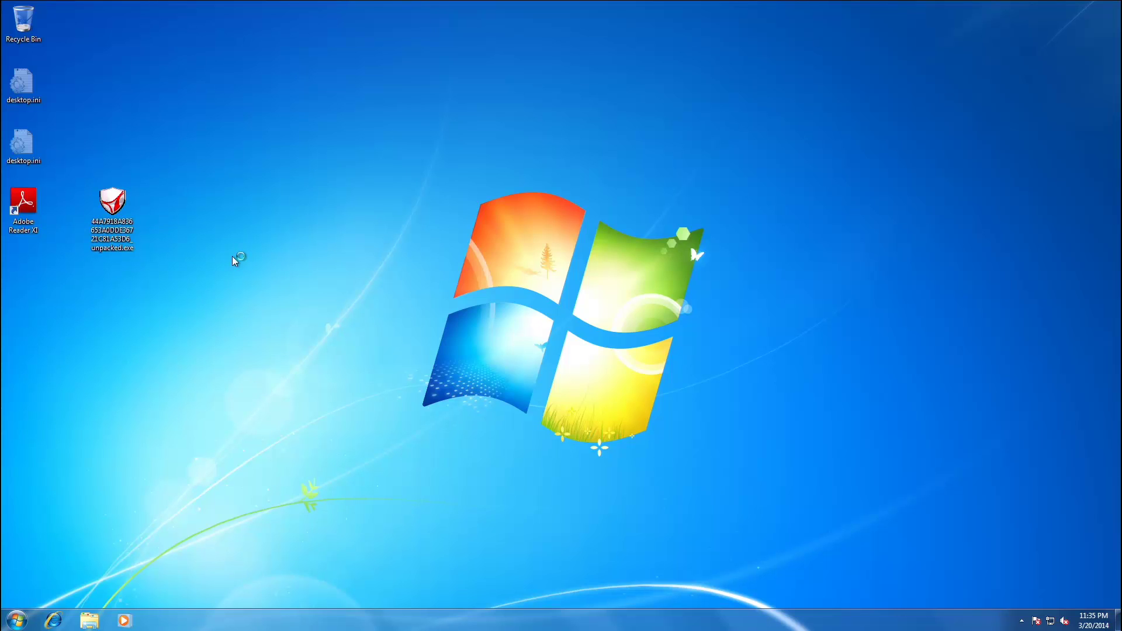
Step: Open Task Manager's Processes list with Ctrl+Shift+Esc and enlarge the window to show more processes
key(ctrl+shift+Escape)
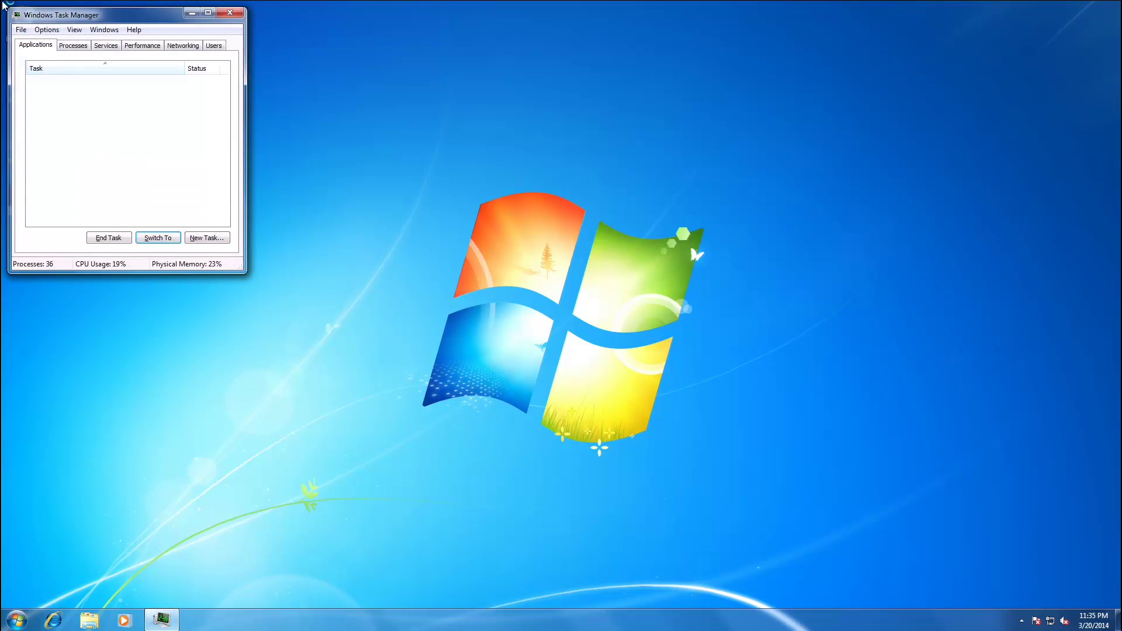
click(66, 44)
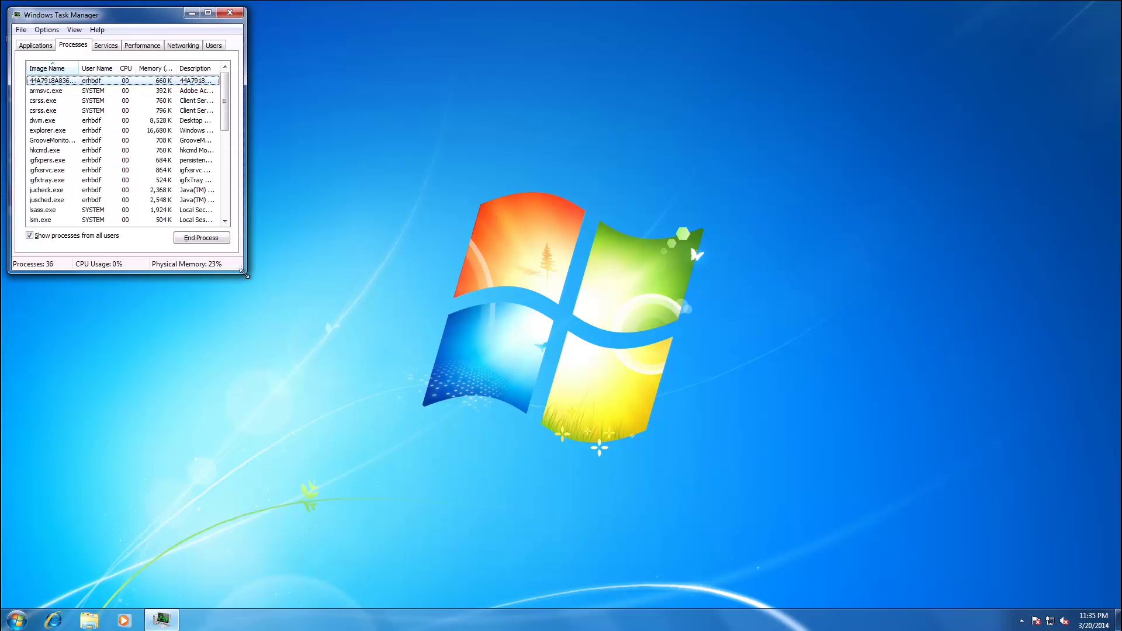
drag(244, 274, 420, 466)
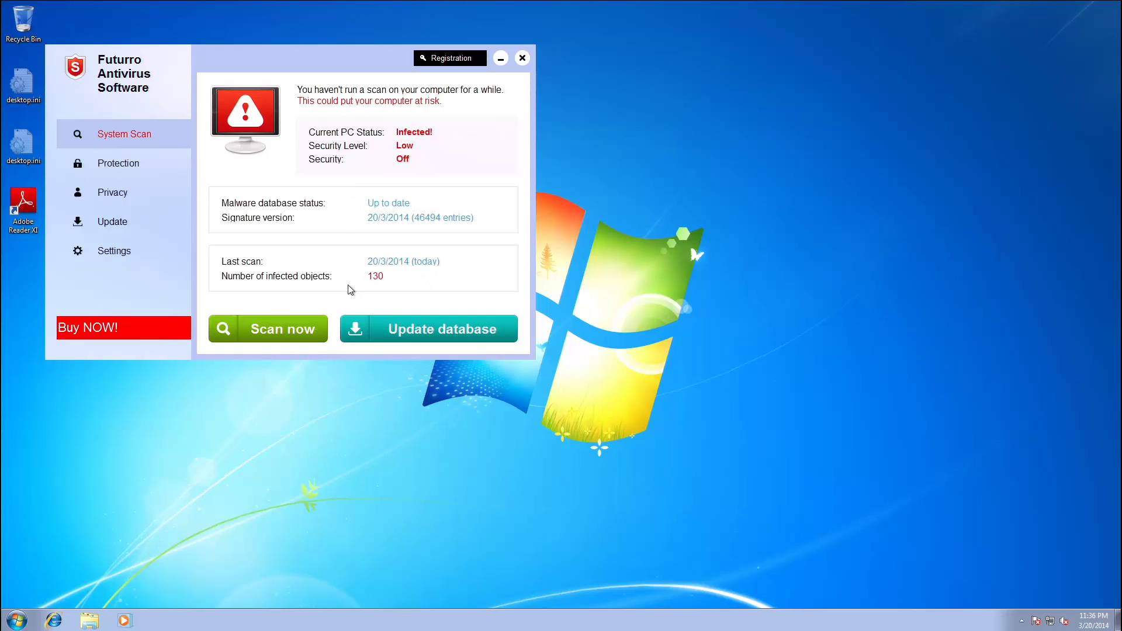
click(283, 325)
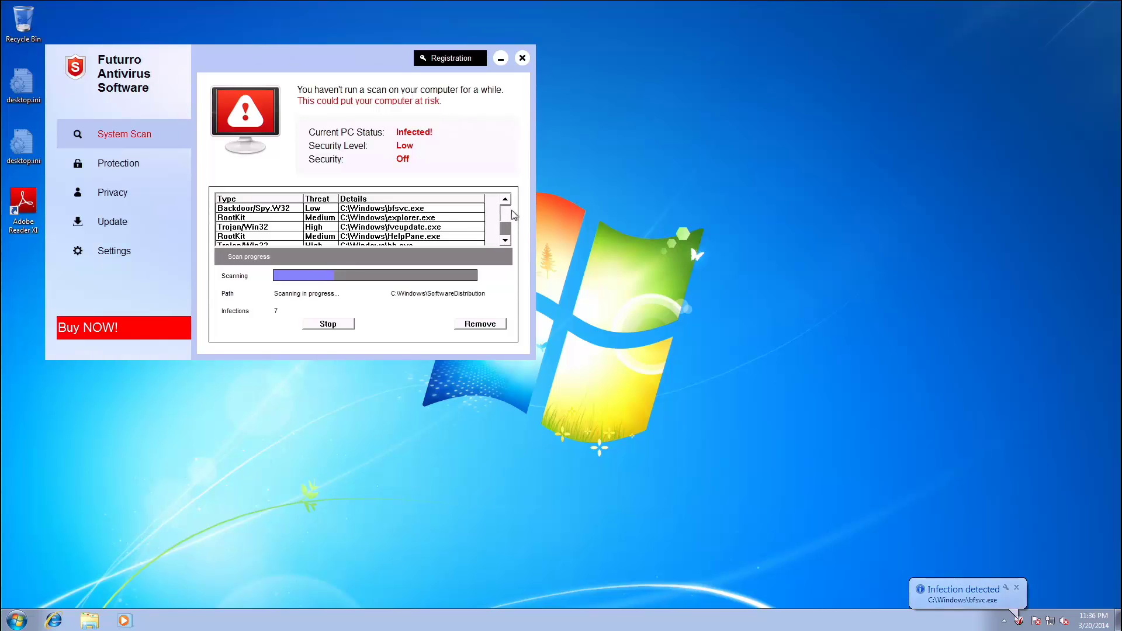
scroll(509, 210, down, 2)
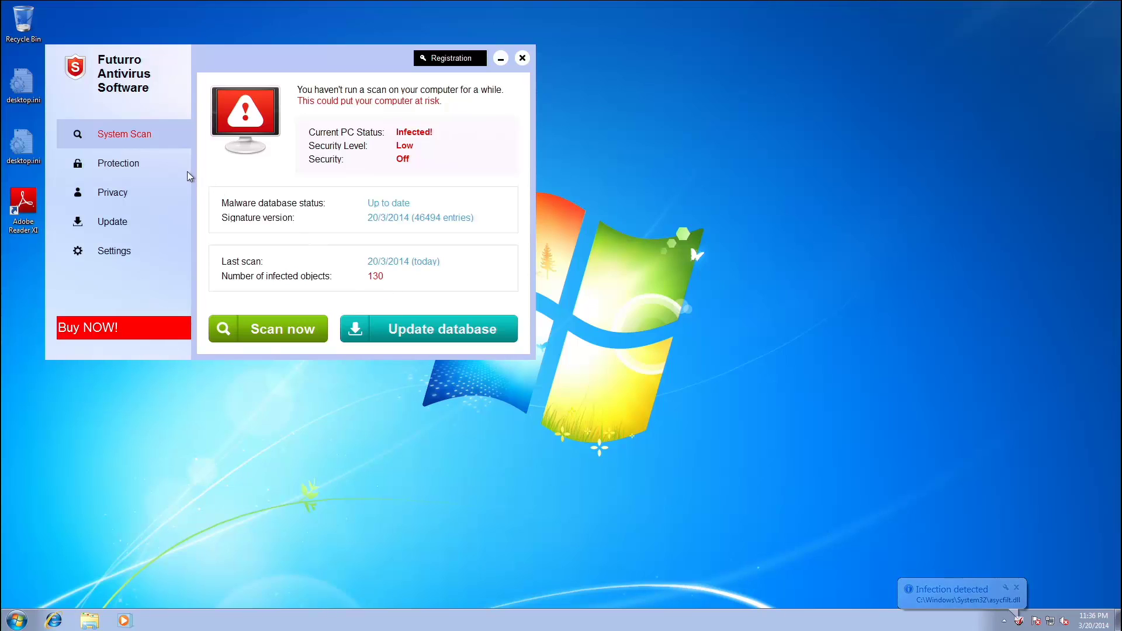
Step: Expand the Protection sections, try enabling Antispyware Protection, and cancel the serial number request
click(156, 169)
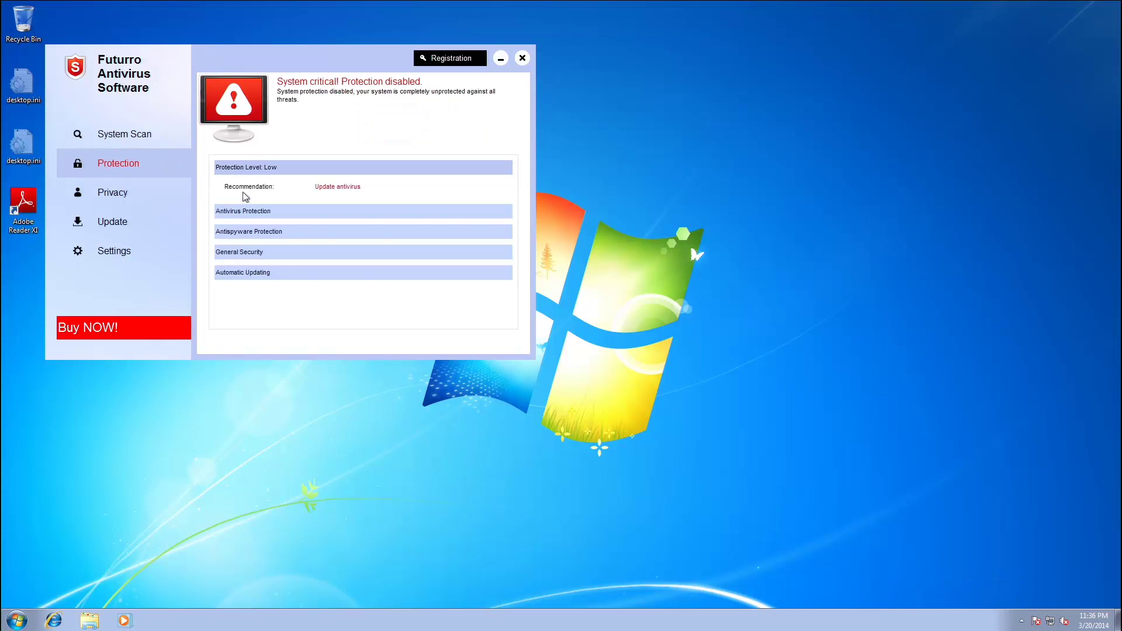
click(255, 212)
click(269, 251)
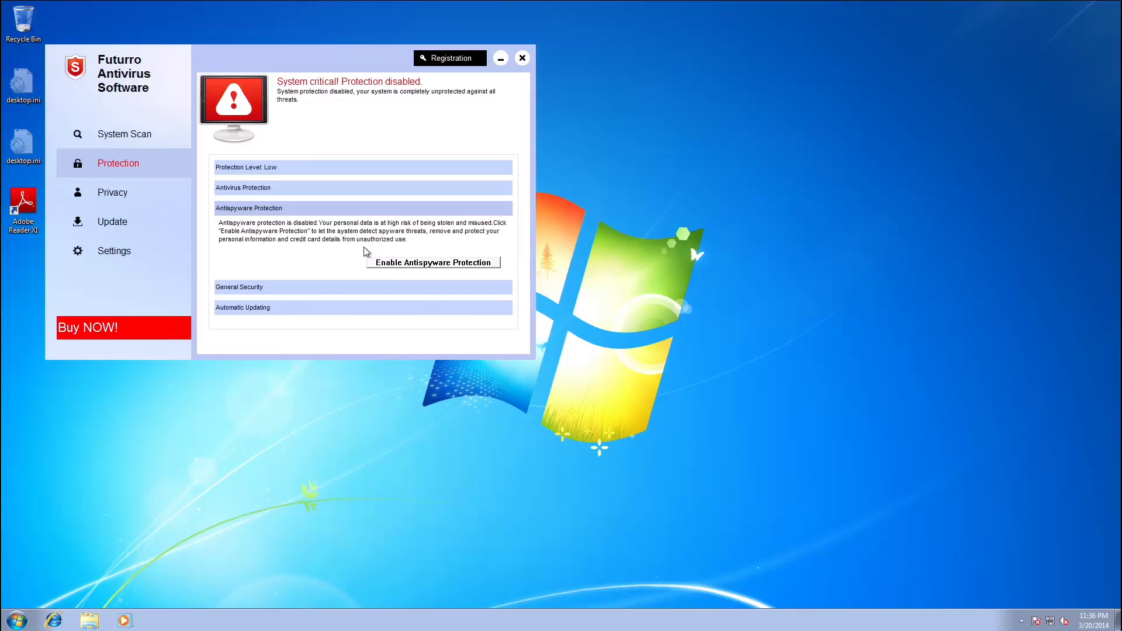
click(409, 264)
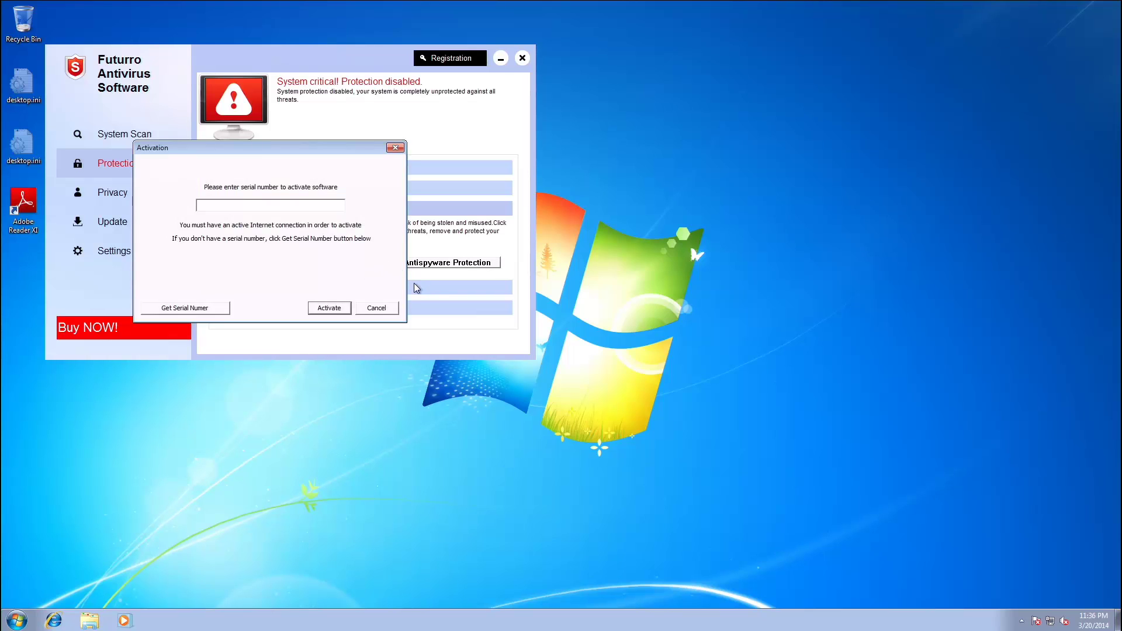
click(388, 310)
Step: Try turning Privacy and Automatic Update on, cancelling each serial number request
click(137, 197)
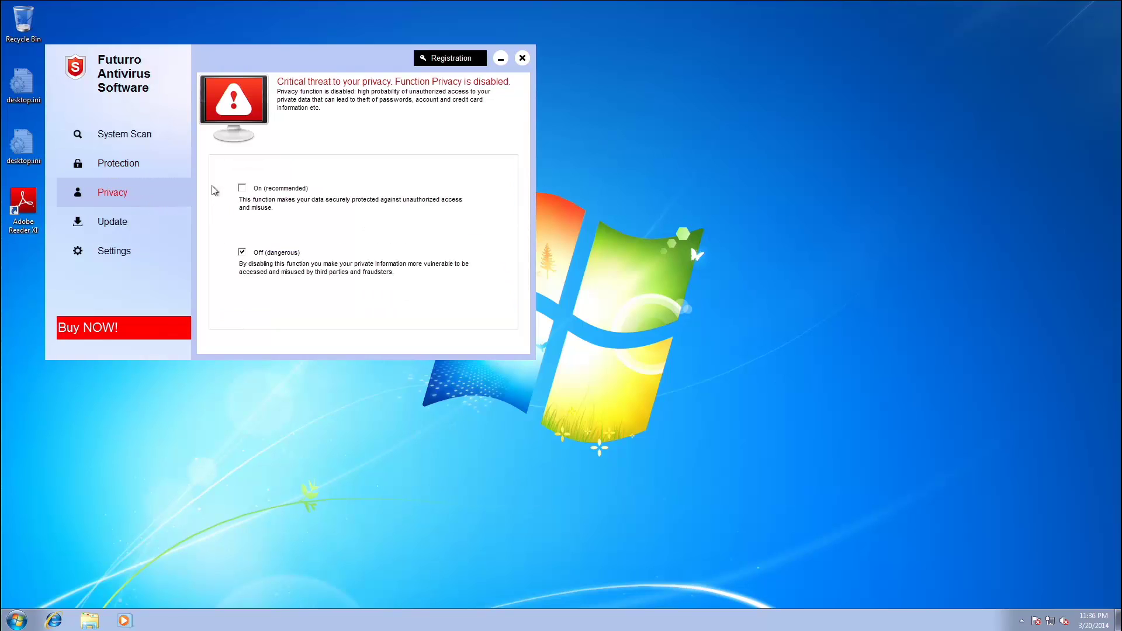
click(242, 190)
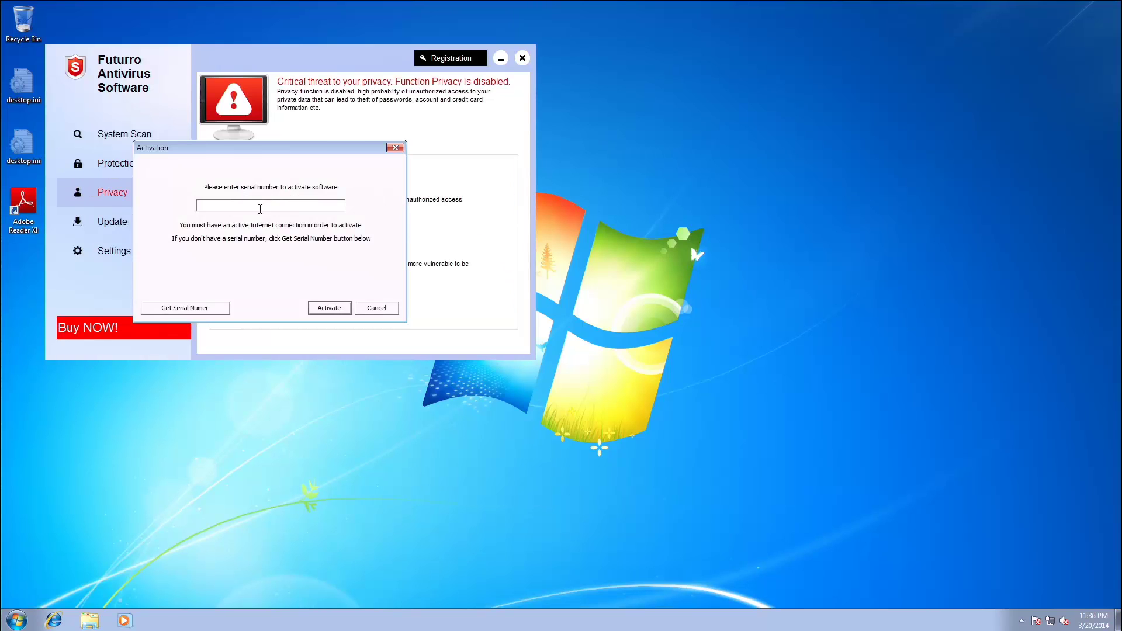
click(377, 309)
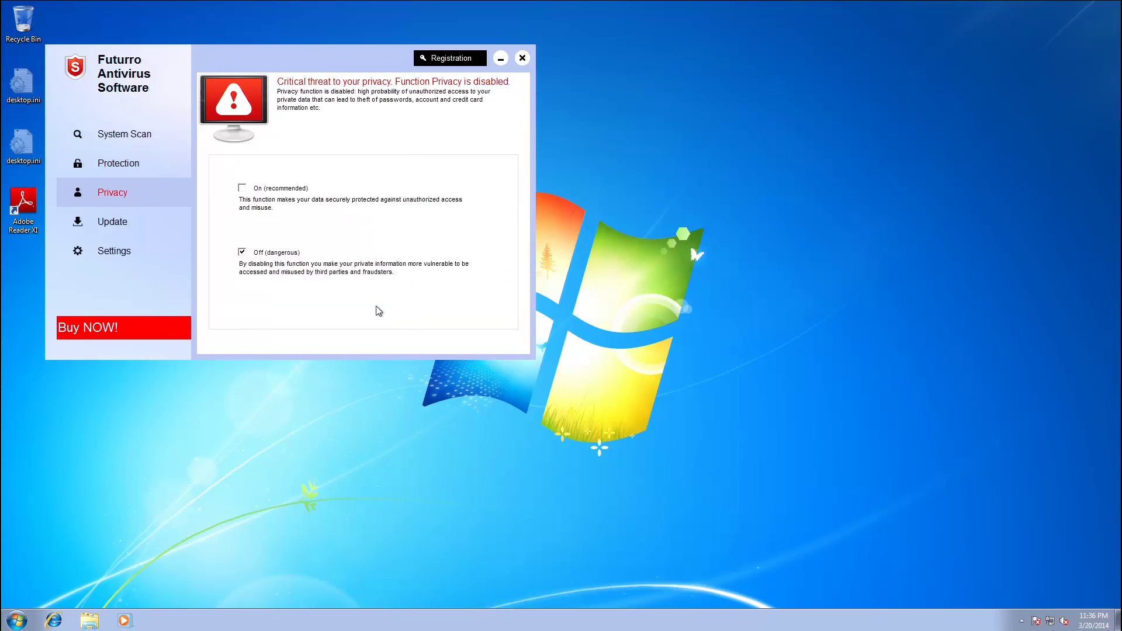
click(130, 226)
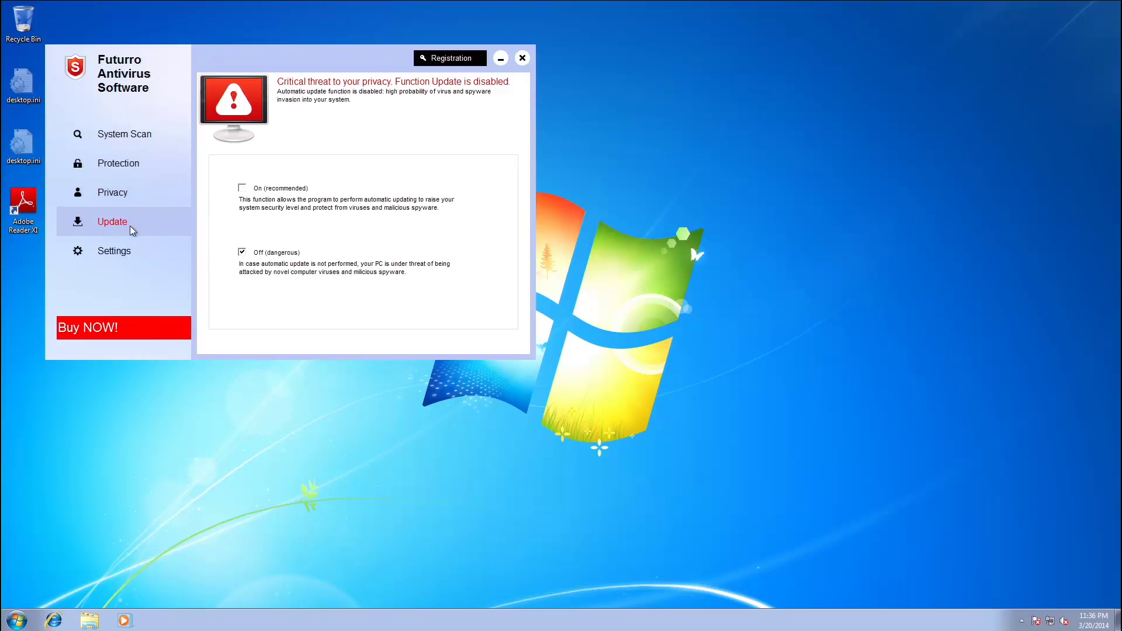
click(242, 190)
click(371, 308)
click(133, 248)
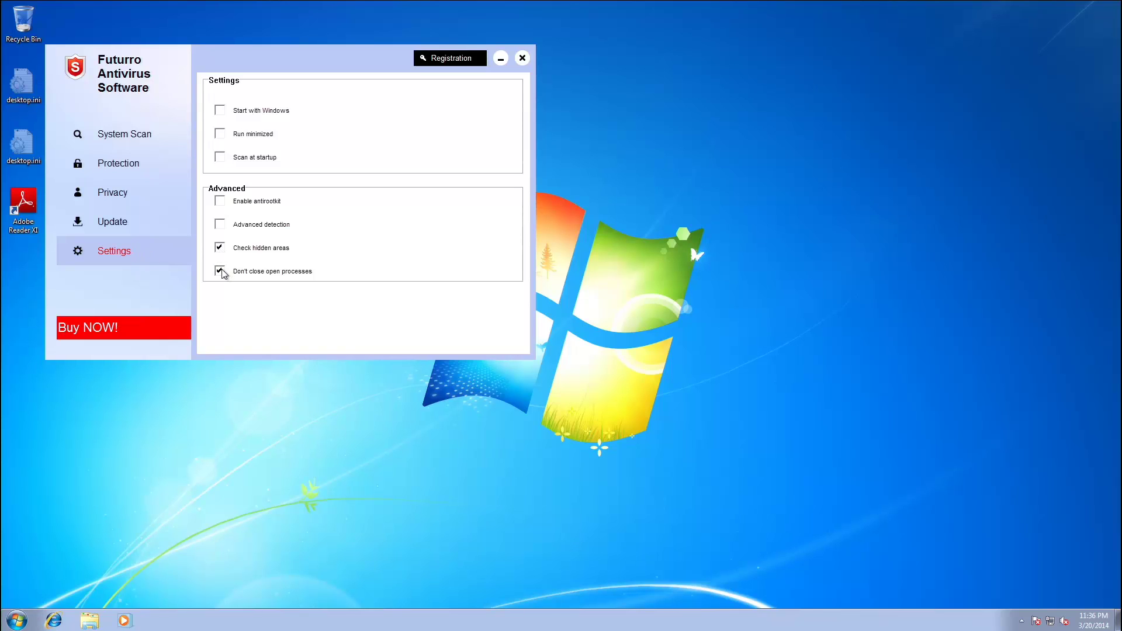
Step: Turn on antirootkit and Scan at startup; turn off Run minimized, Start with Windows, Advanced detection
click(220, 203)
click(221, 111)
click(220, 159)
click(220, 134)
click(220, 111)
click(145, 225)
click(139, 245)
click(220, 223)
Step: Try turning automatic updating on and request a serial number from the Activation dialog
click(134, 219)
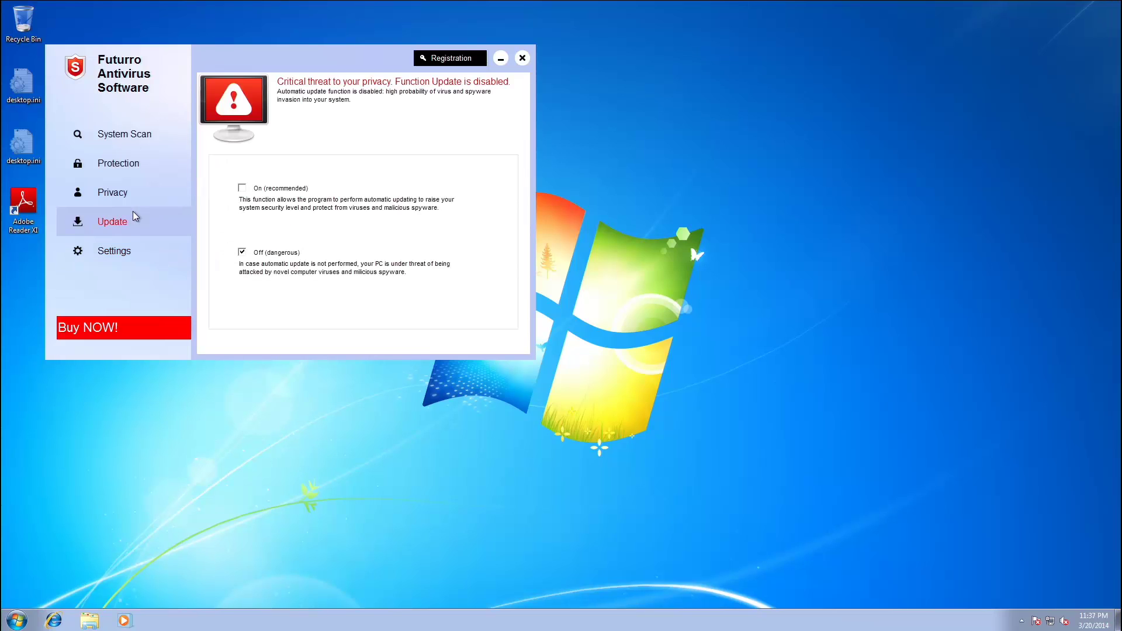
click(243, 190)
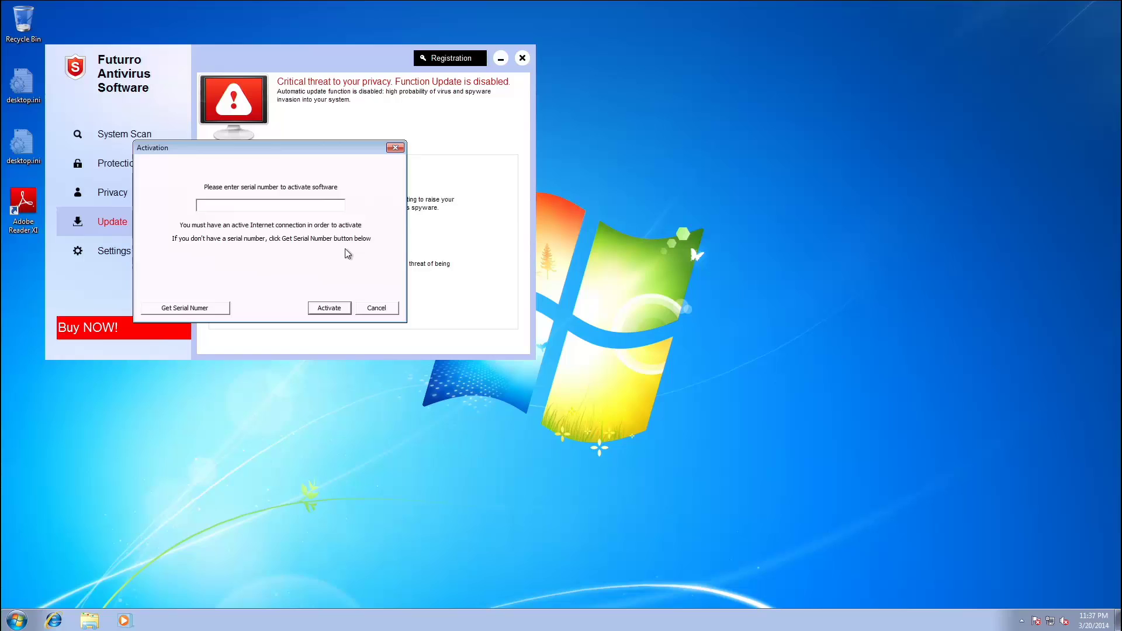
click(188, 311)
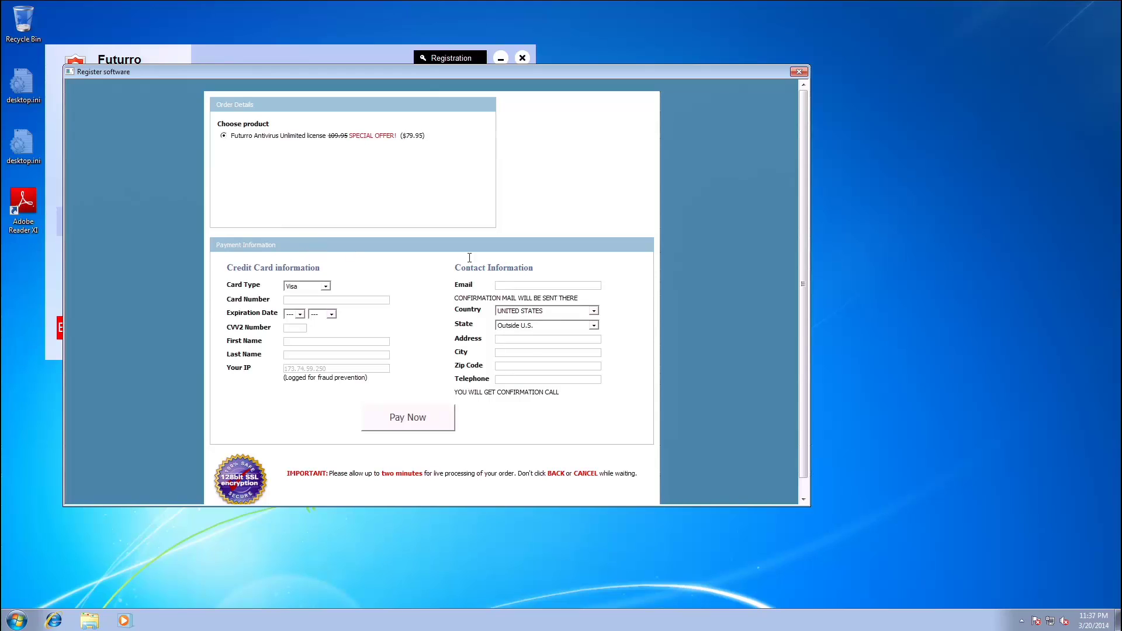
Step: Submit the Register software form empty with Pay Now, triggering the Card Number required error
scroll(408, 417, down, 1)
scroll(594, 315, up, 1)
click(595, 316)
scroll(593, 321, down, 1)
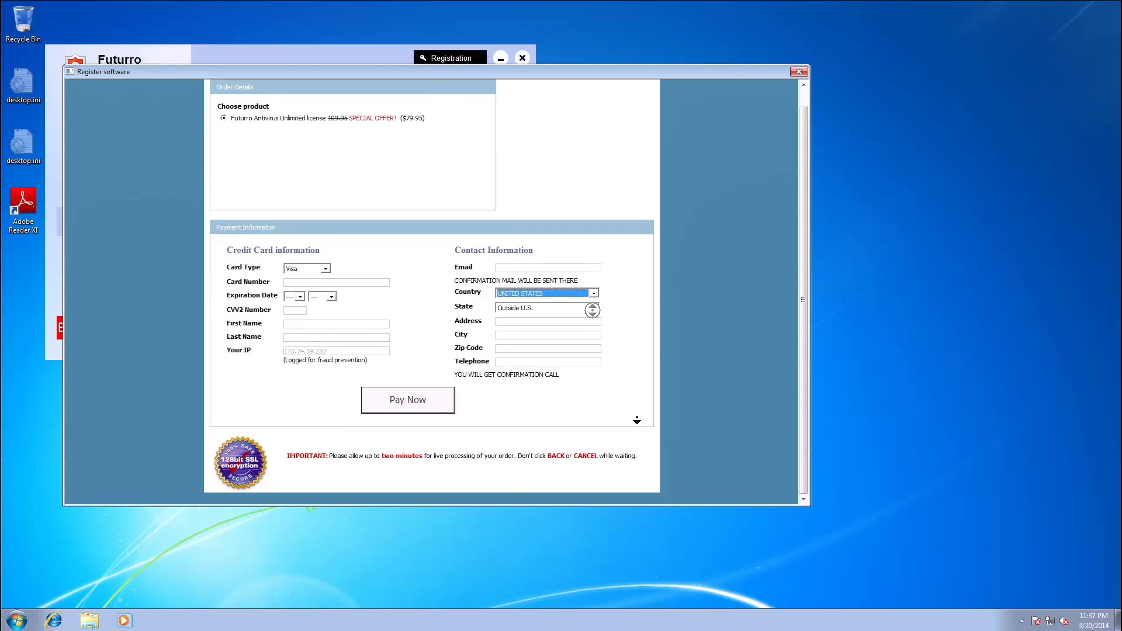
click(567, 361)
click(434, 402)
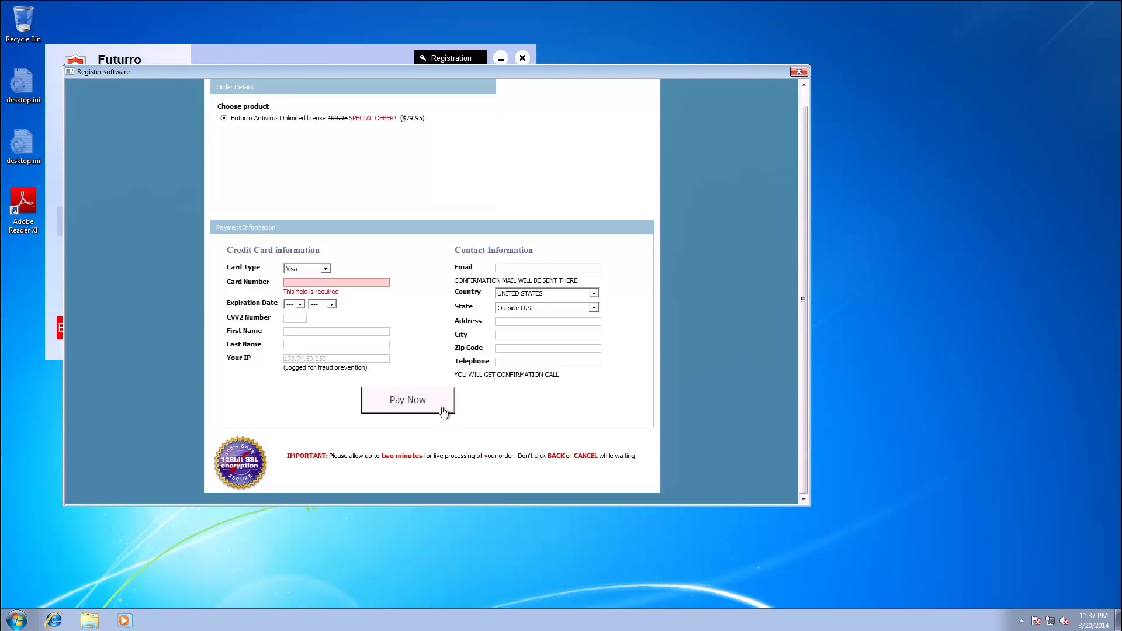
scroll(427, 403, up, 1)
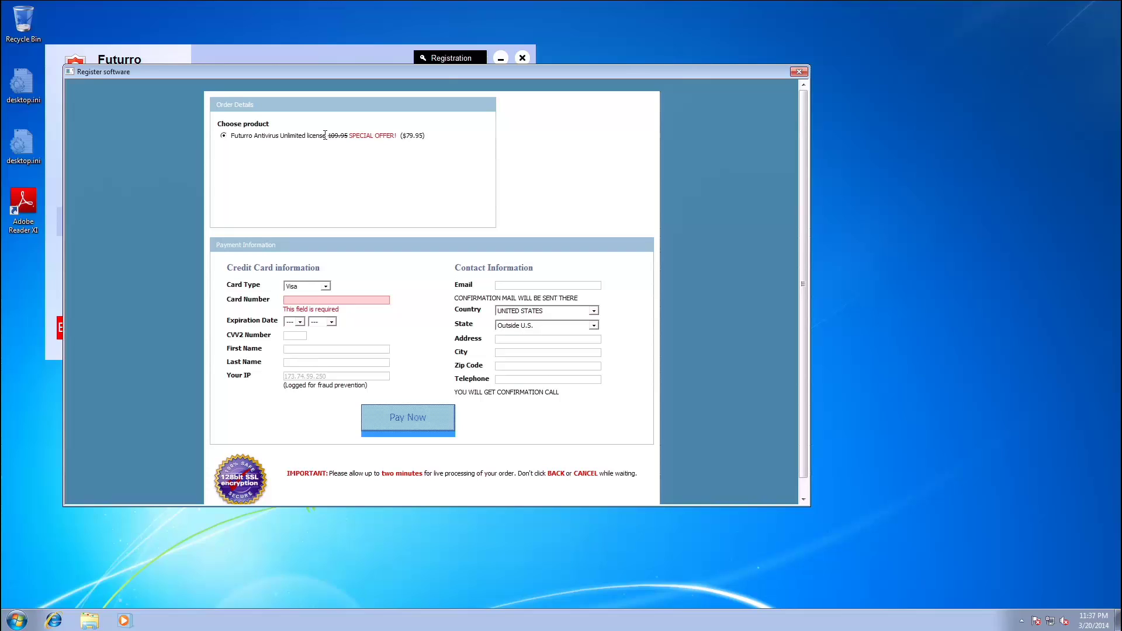
middle_click(384, 186)
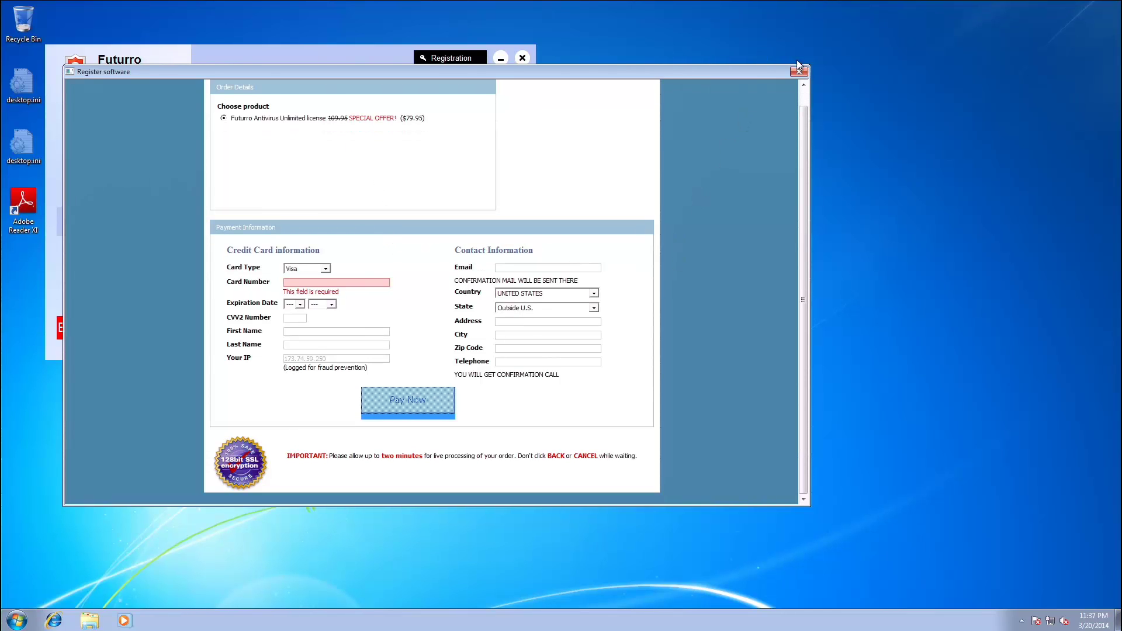
Step: Close the purchase form and try opening the web browser and a file explorer window
click(799, 72)
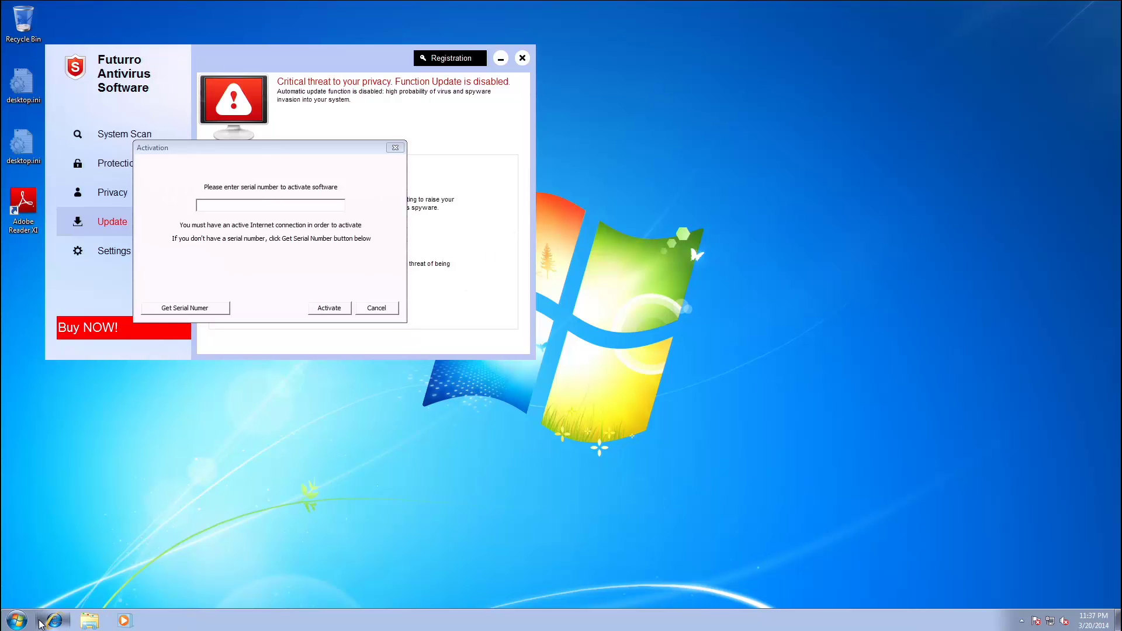
click(66, 622)
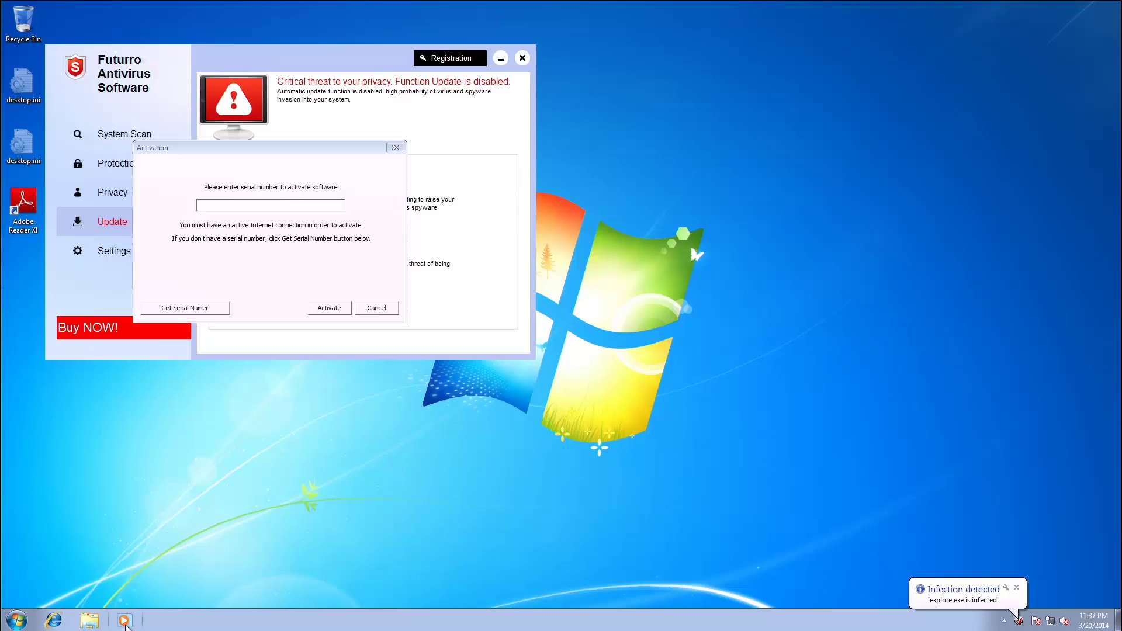
click(91, 621)
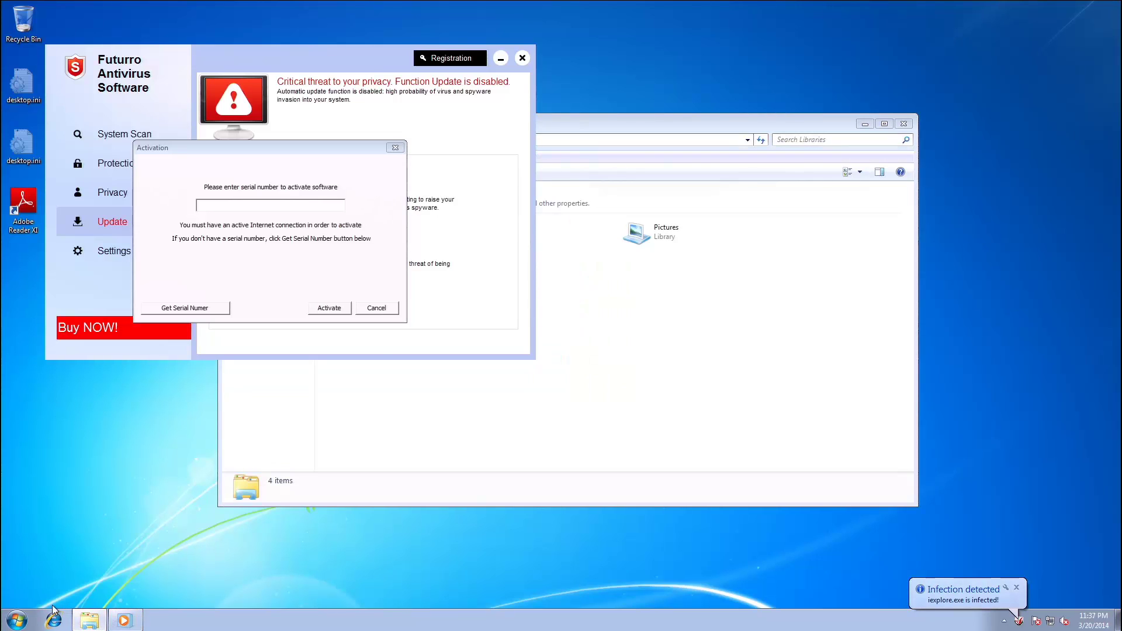
Step: Try launching Solitaire and 7-Zip File Manager from the Start menu
click(17, 621)
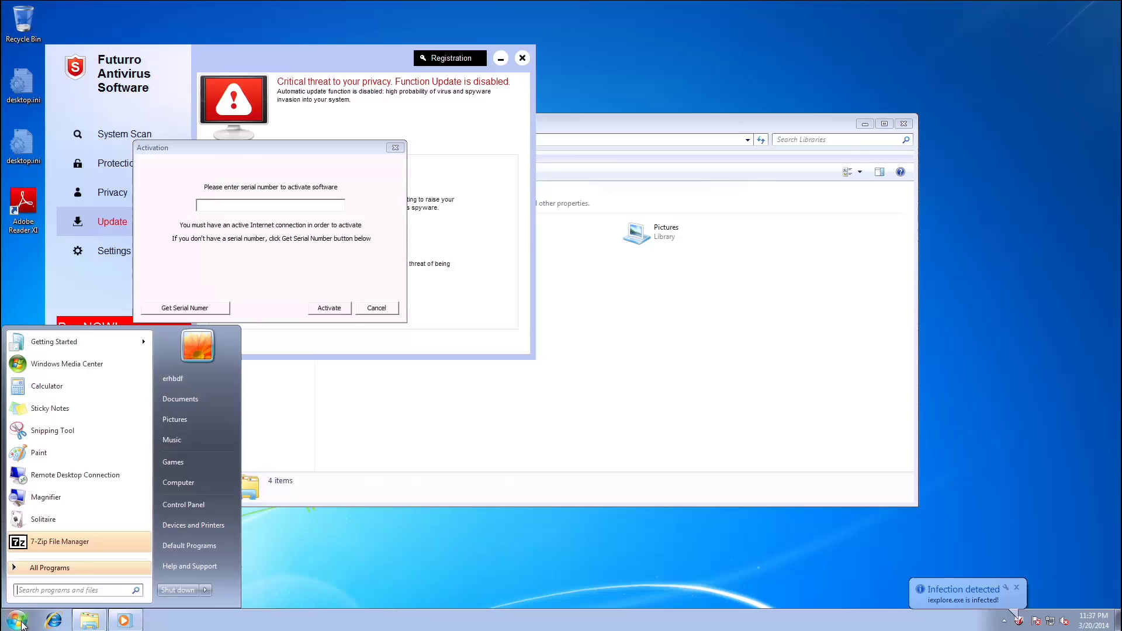
click(44, 524)
click(29, 615)
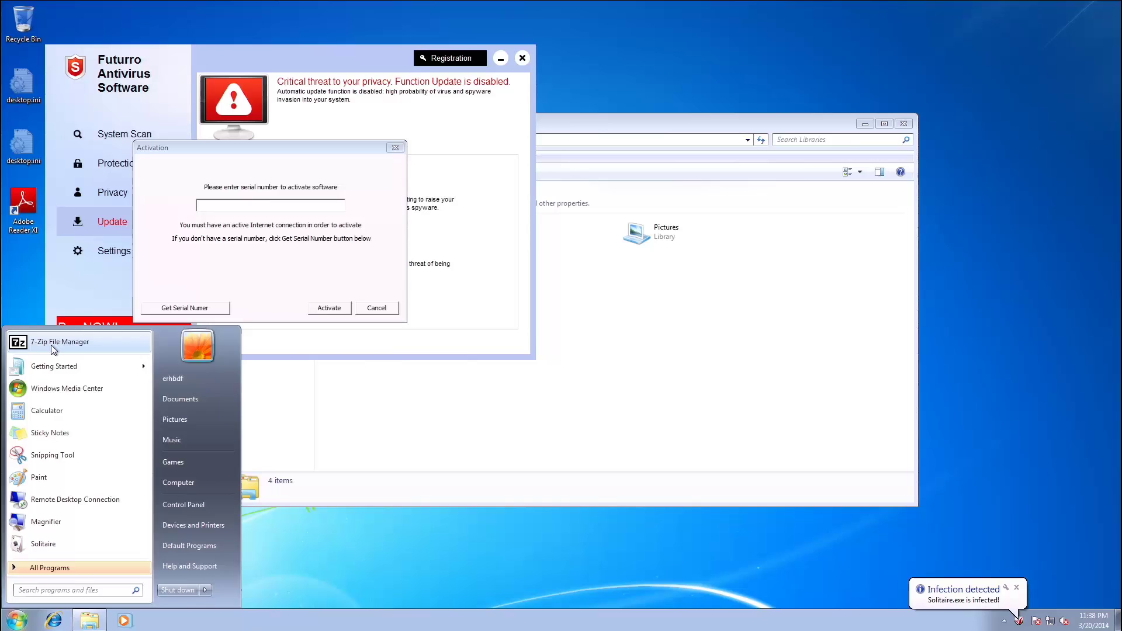
click(51, 345)
Step: Open Getting Started, then open and close the HomeGroup settings
click(14, 621)
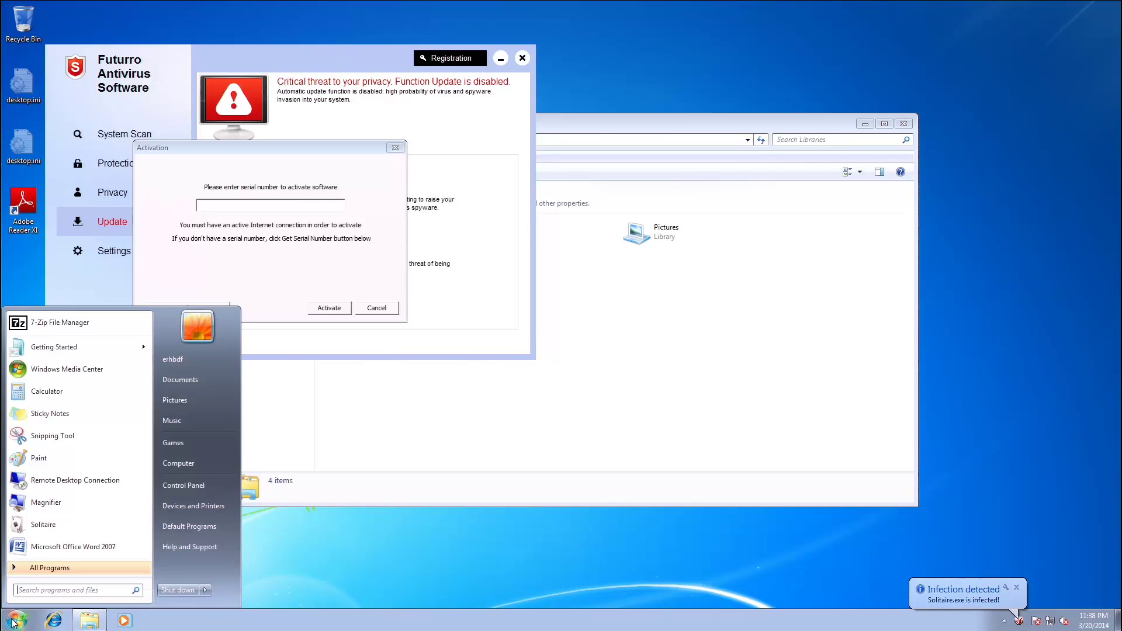
click(52, 347)
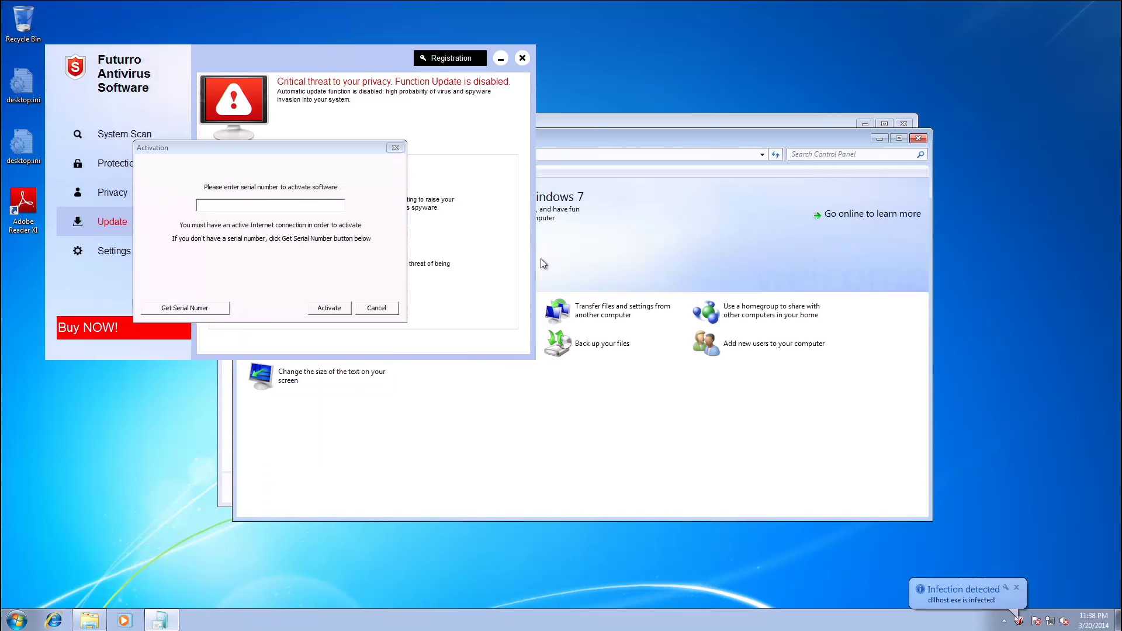
click(725, 321)
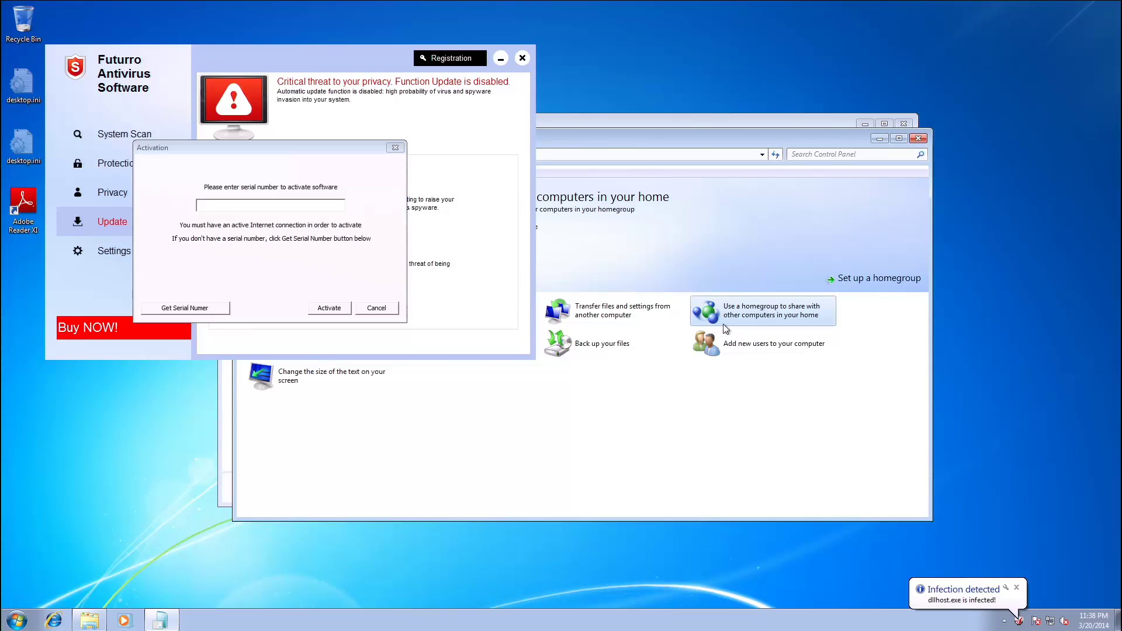
double_click(725, 329)
click(522, 59)
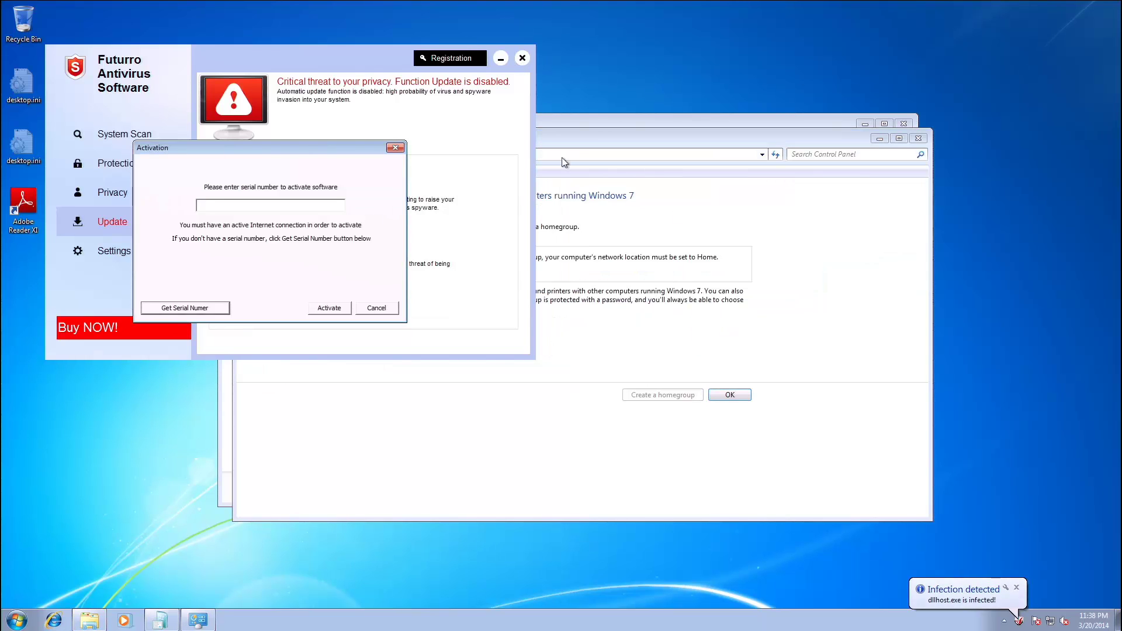
click(919, 138)
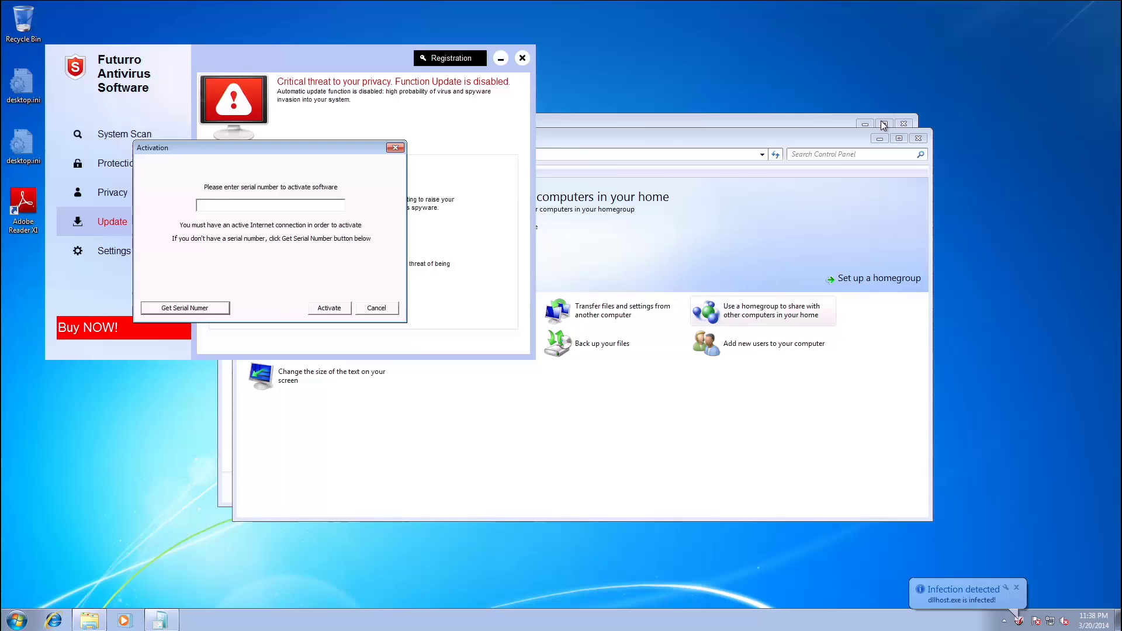
Step: Cancel the Futurro serial number activation prompt and close it
click(386, 308)
click(474, 60)
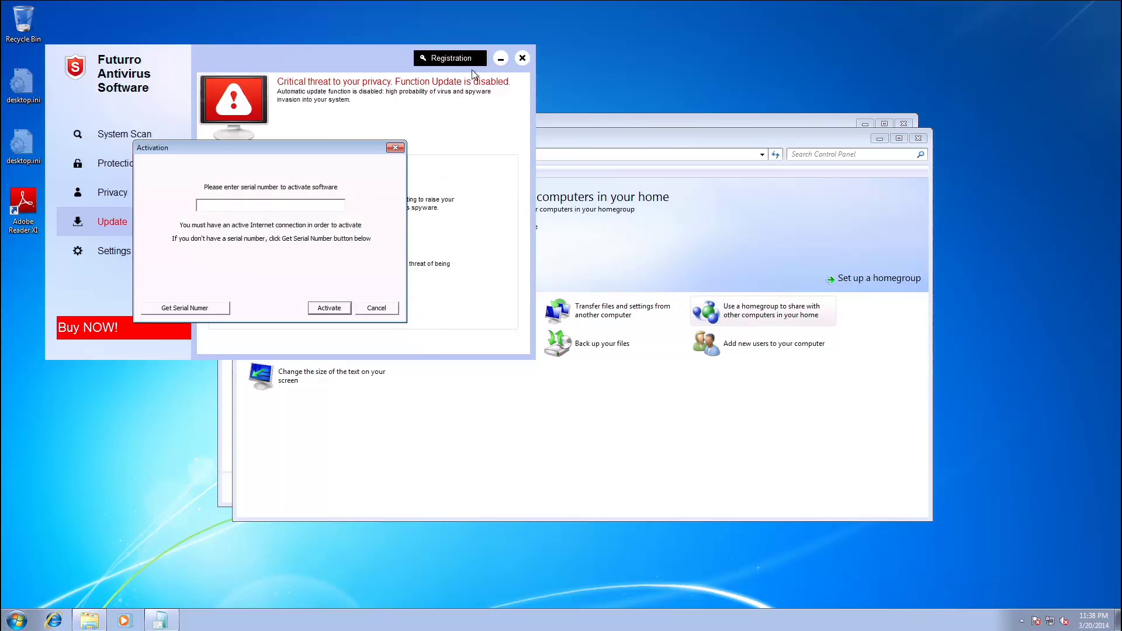
click(395, 151)
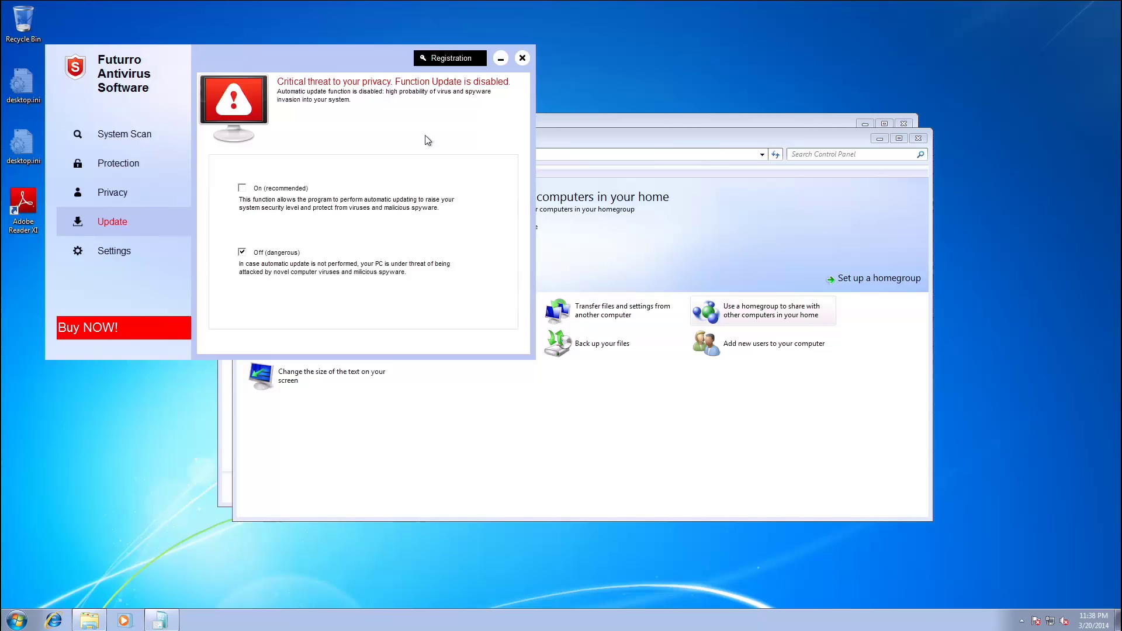
Step: Minimize Futurro, restore it from the tray, minimize it again, and close Getting Started
click(498, 61)
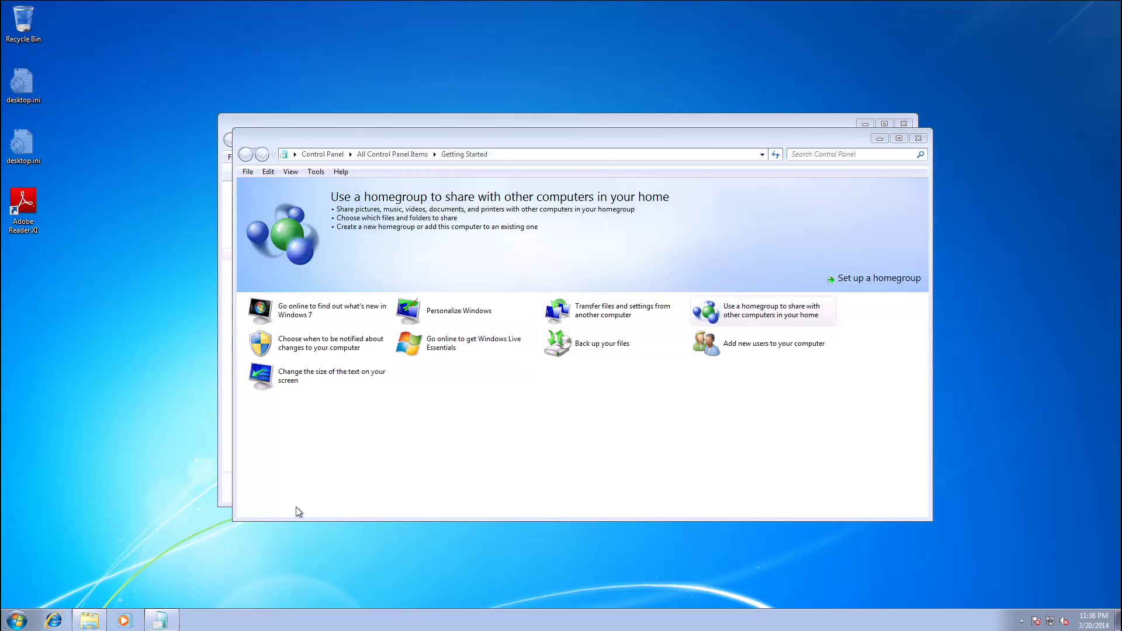
click(1022, 621)
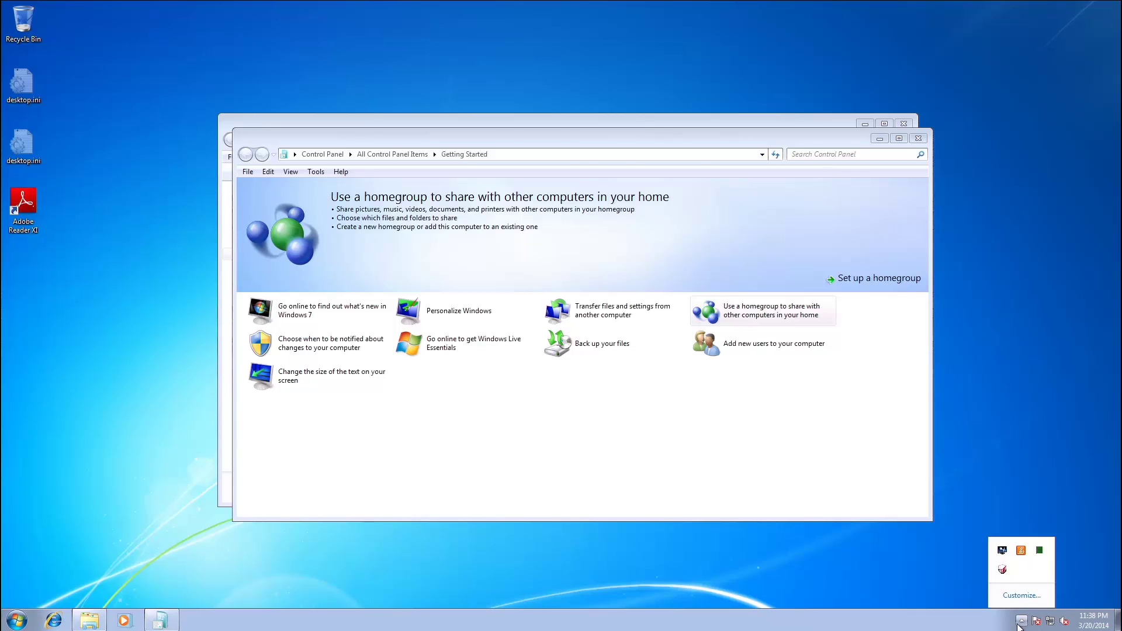
click(1003, 571)
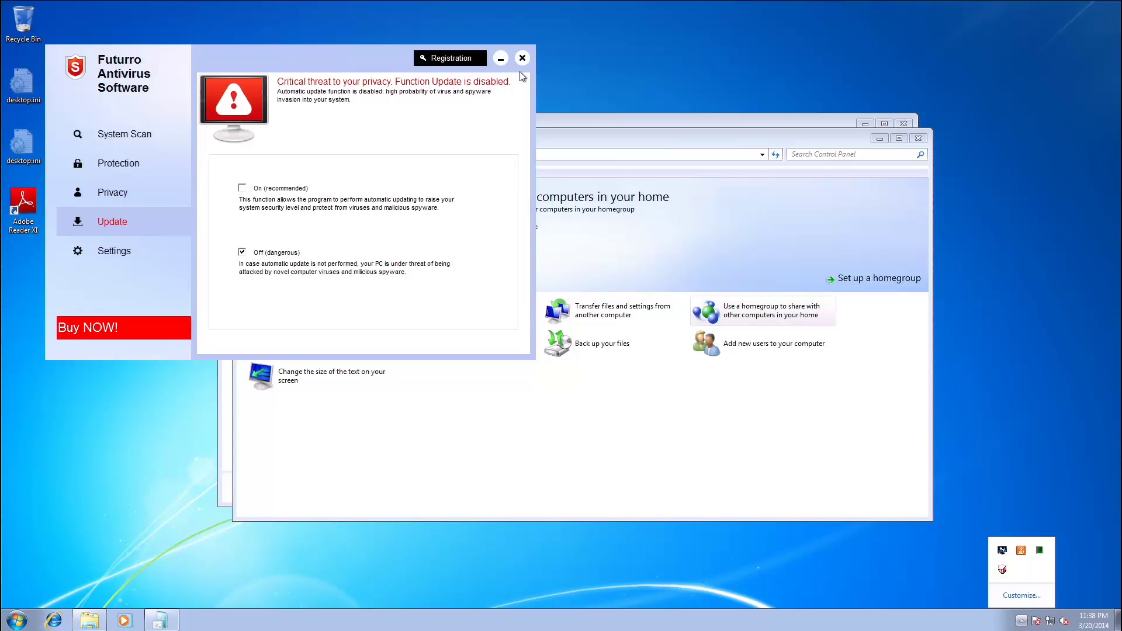
click(500, 59)
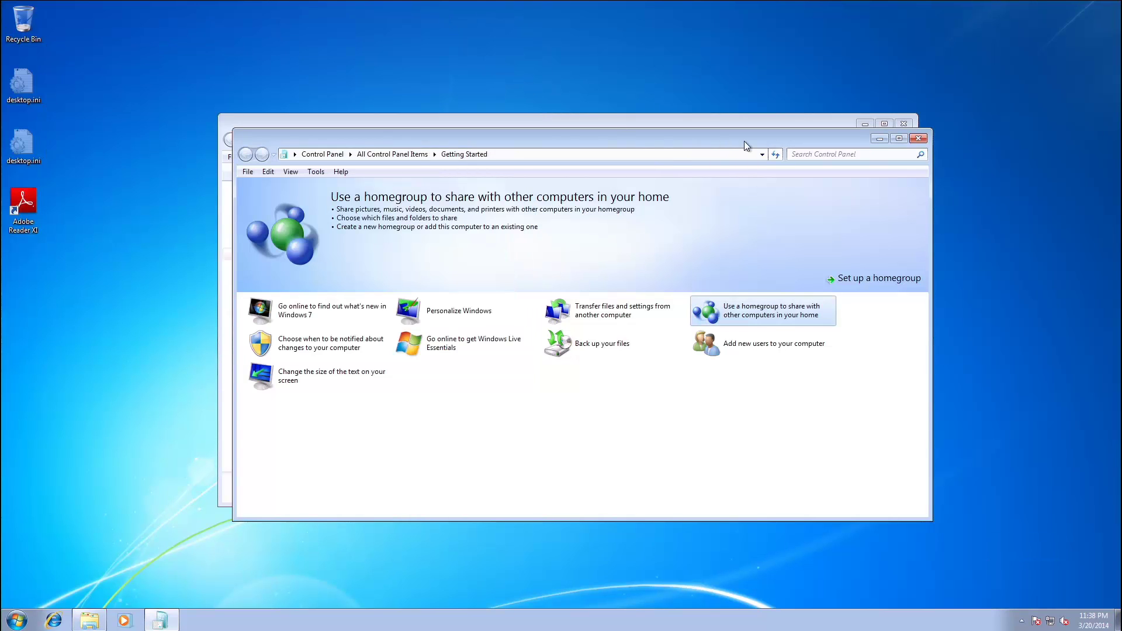
click(919, 139)
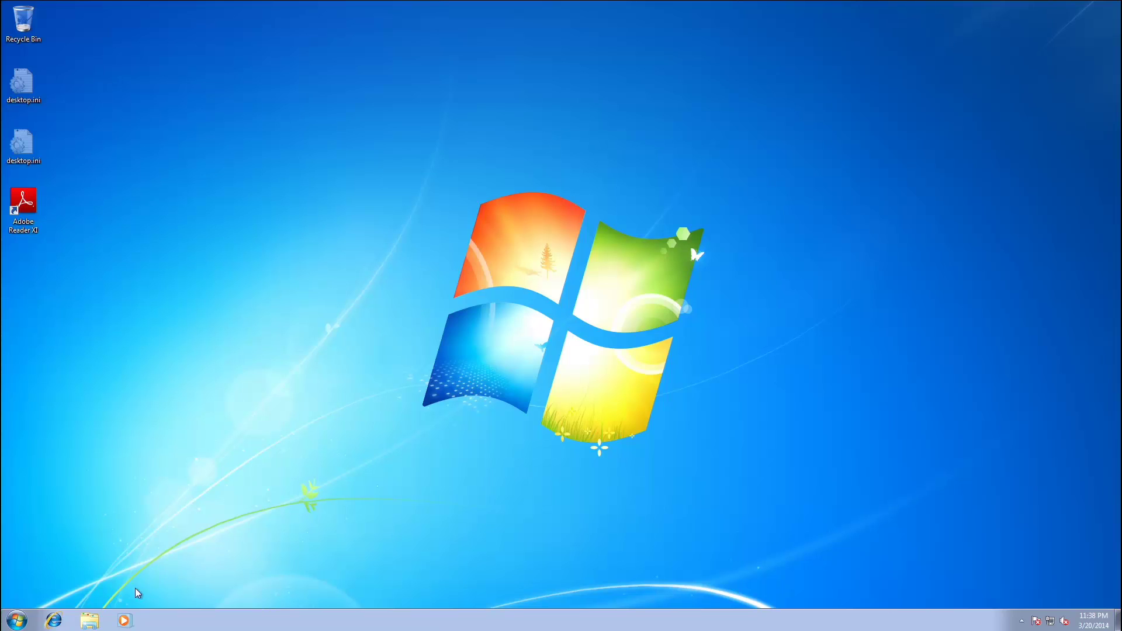
click(18, 623)
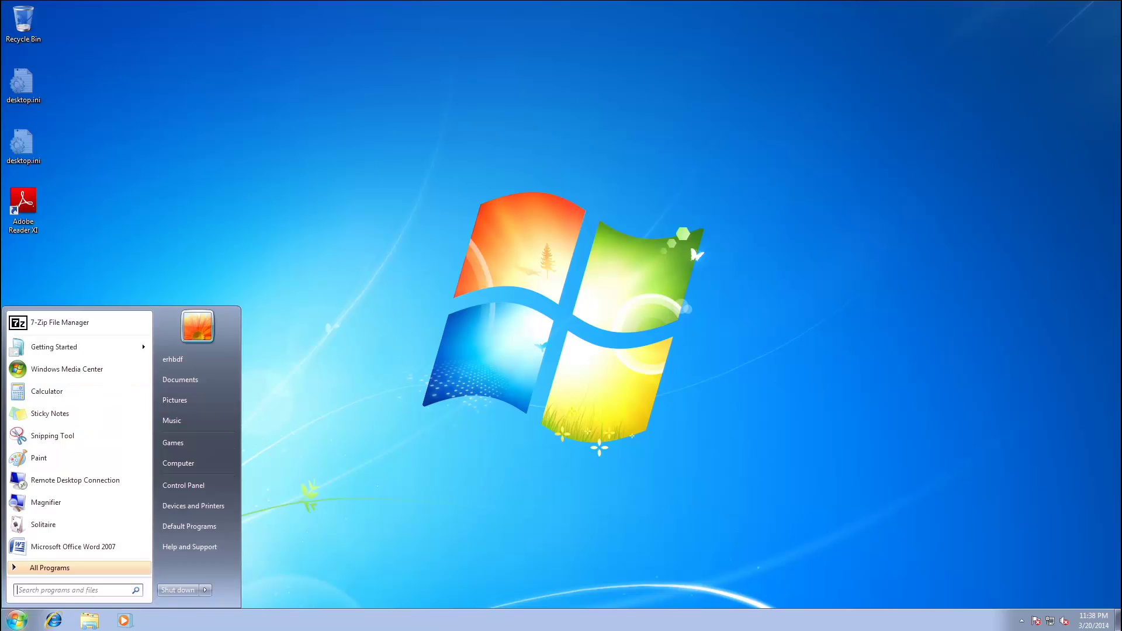
click(41, 568)
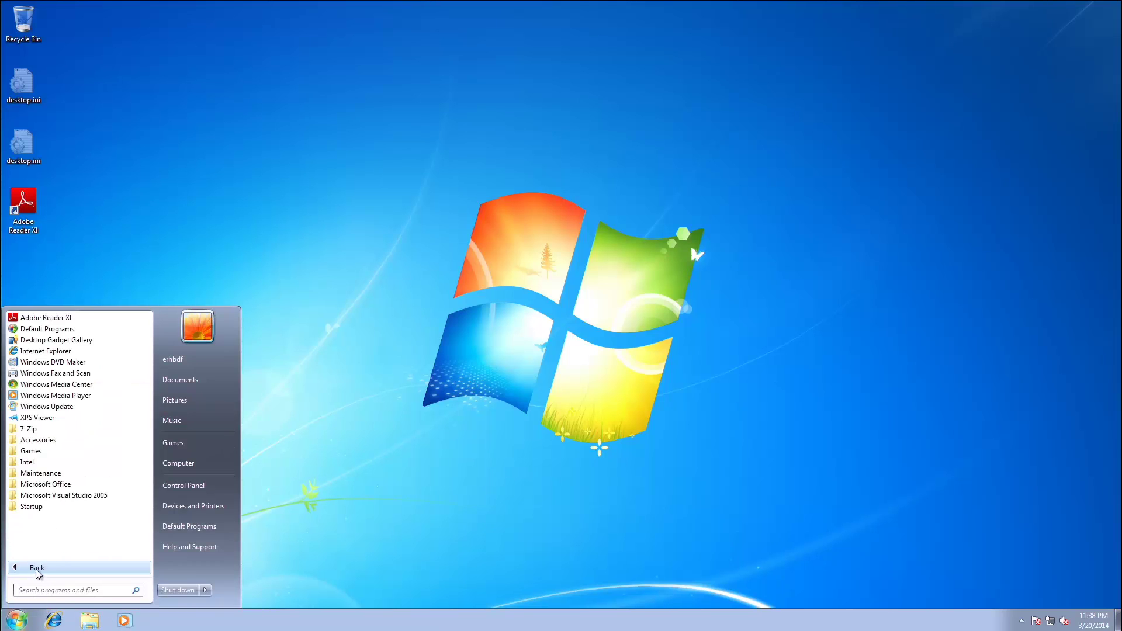
click(51, 441)
click(71, 428)
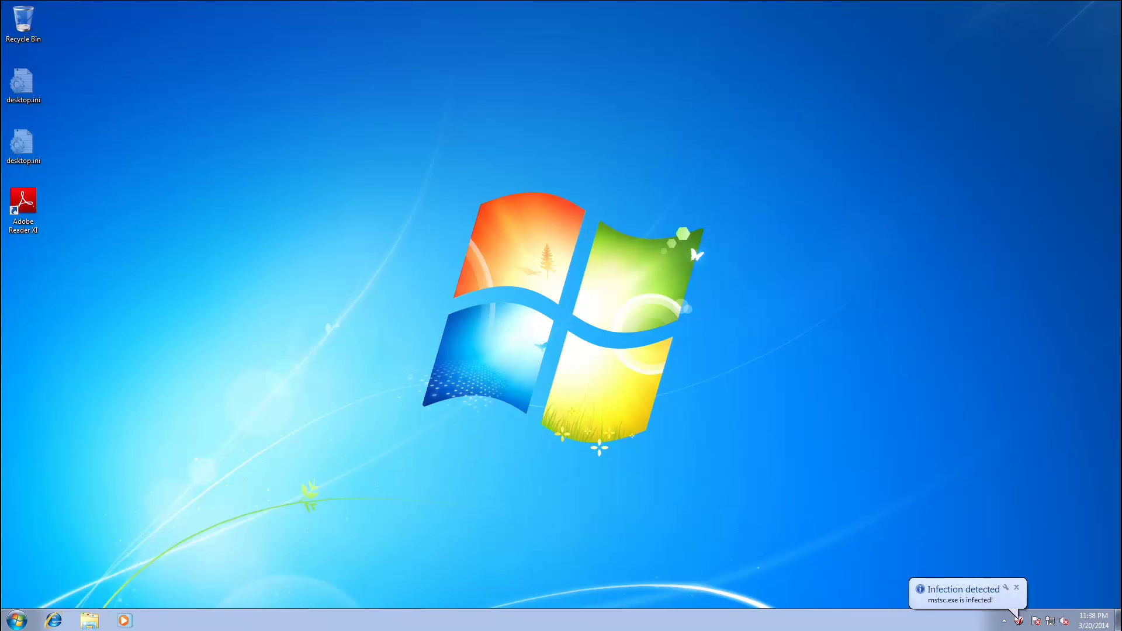
click(30, 626)
click(41, 565)
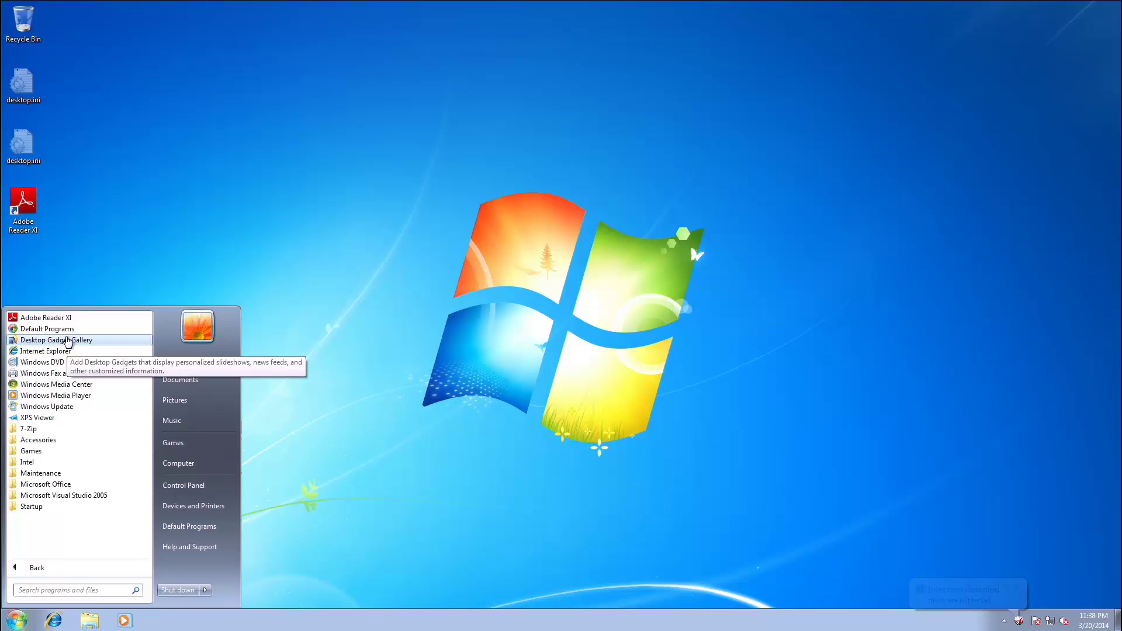
click(67, 341)
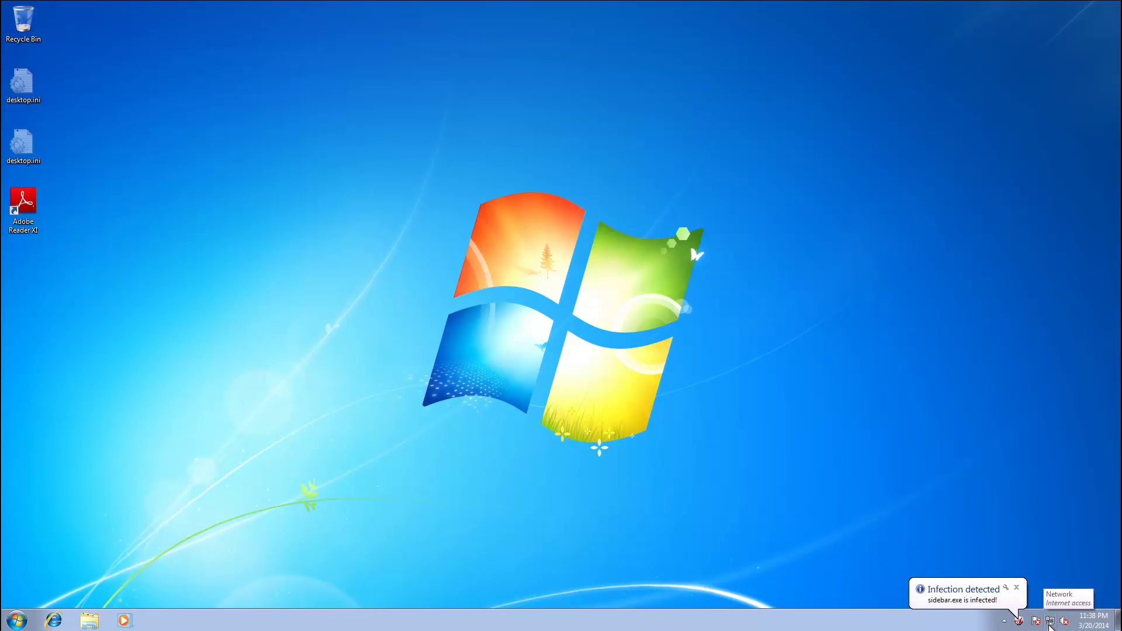
click(1050, 622)
click(541, 496)
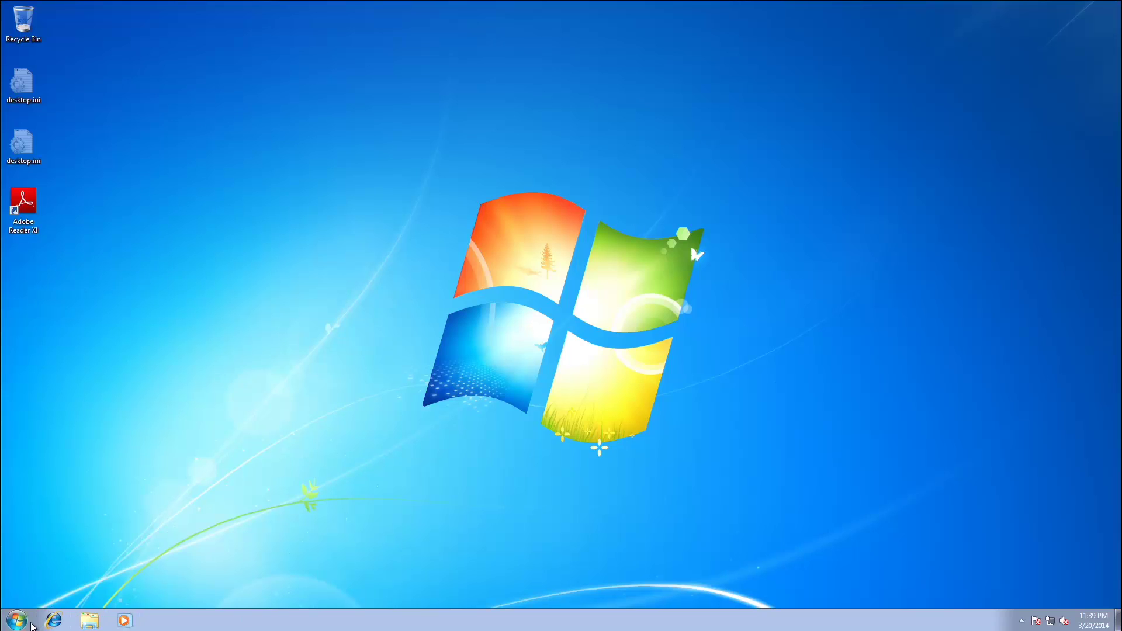
Step: Restart Windows from the Start menu's Shut down options
click(26, 624)
mouse_move(206, 591)
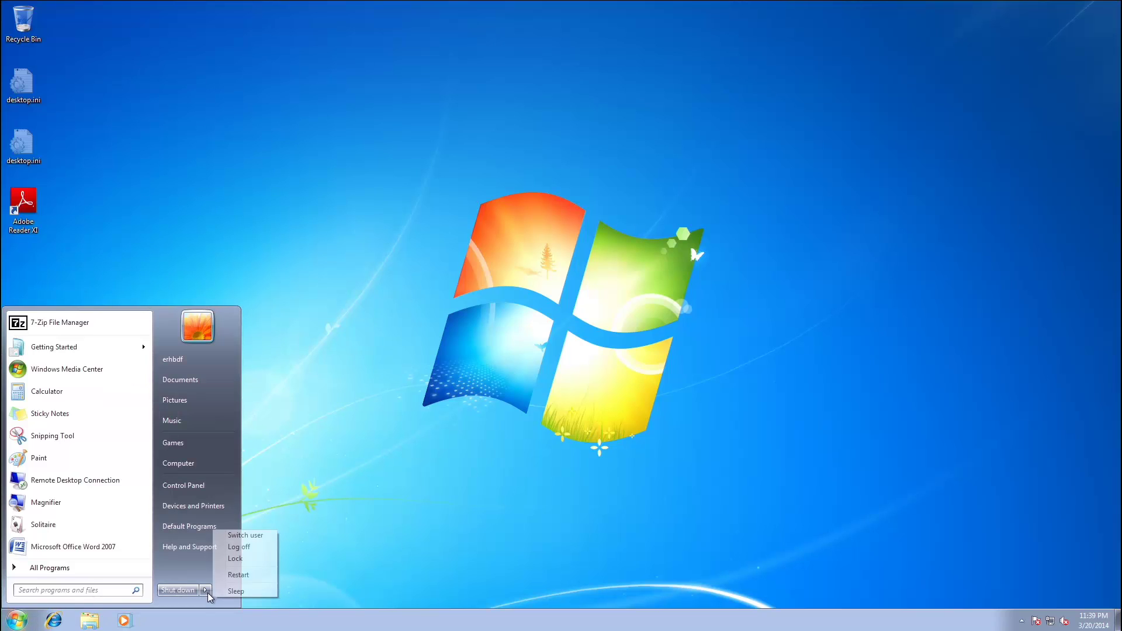
click(252, 575)
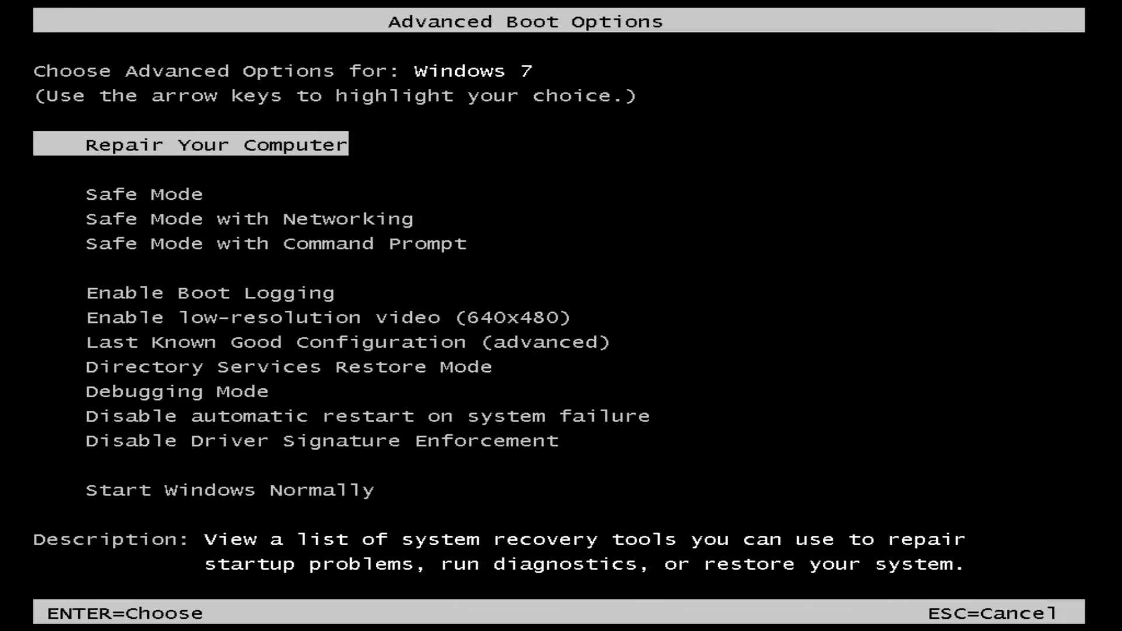
Step: Boot into Safe Mode with Networking and set the screen resolution to 1024 × 768
key(Down)
key(Down)
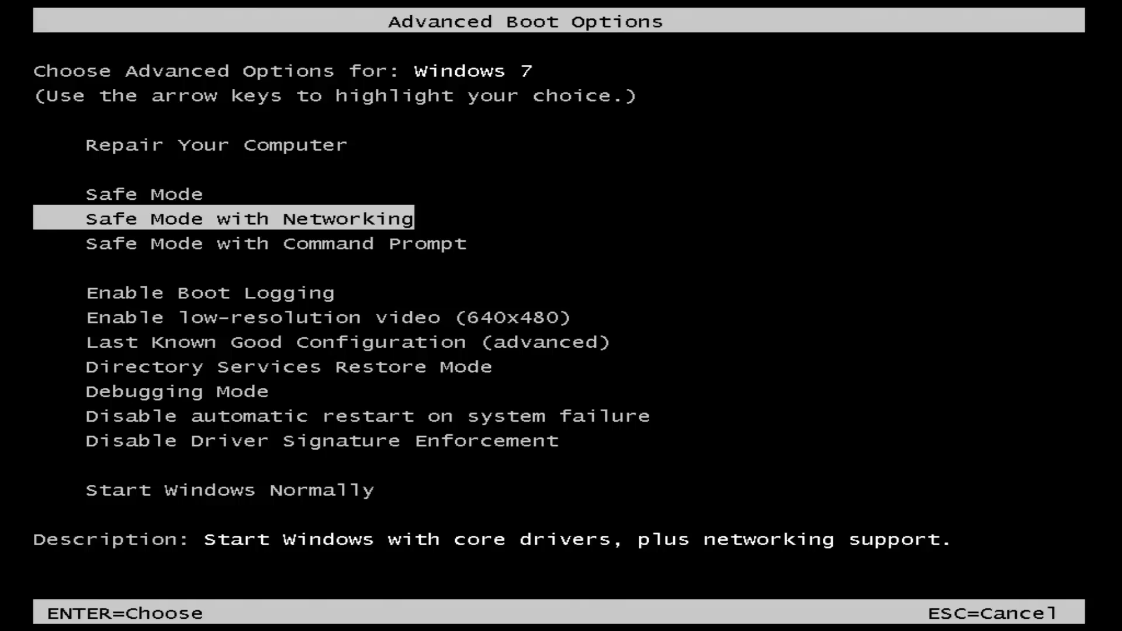
key(Return)
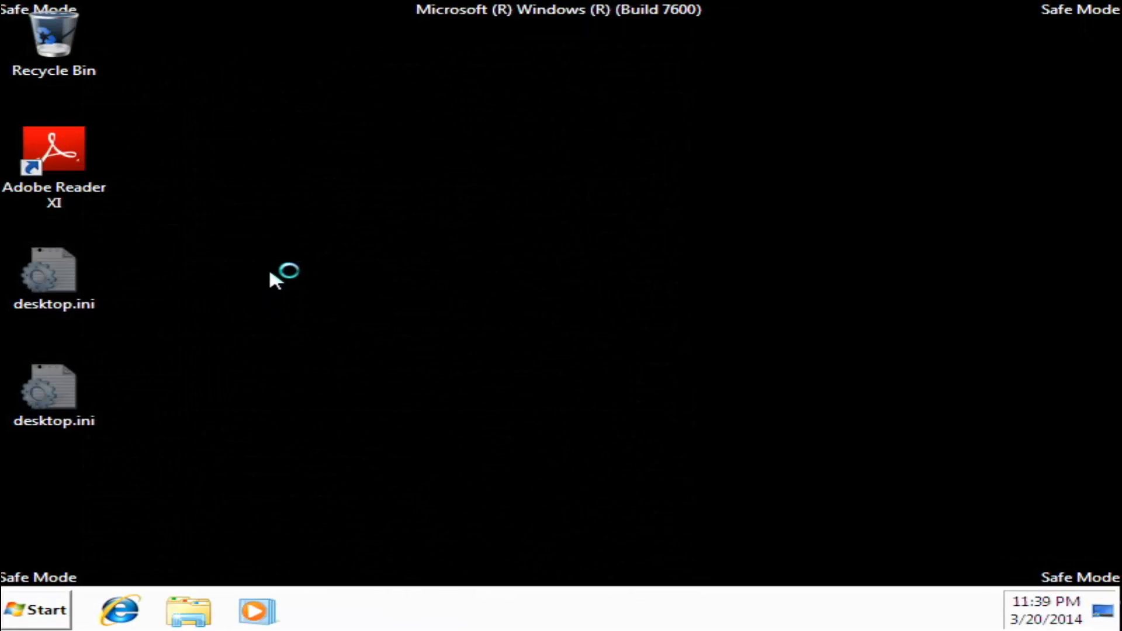
right_click(269, 271)
click(377, 451)
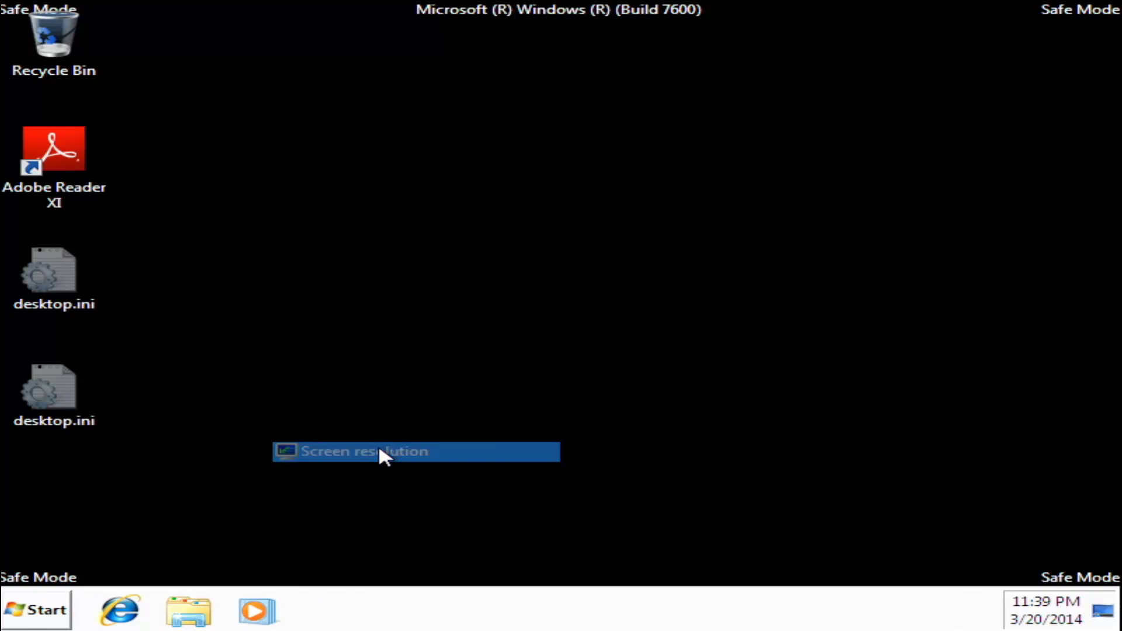
click(368, 318)
drag(354, 539, 363, 506)
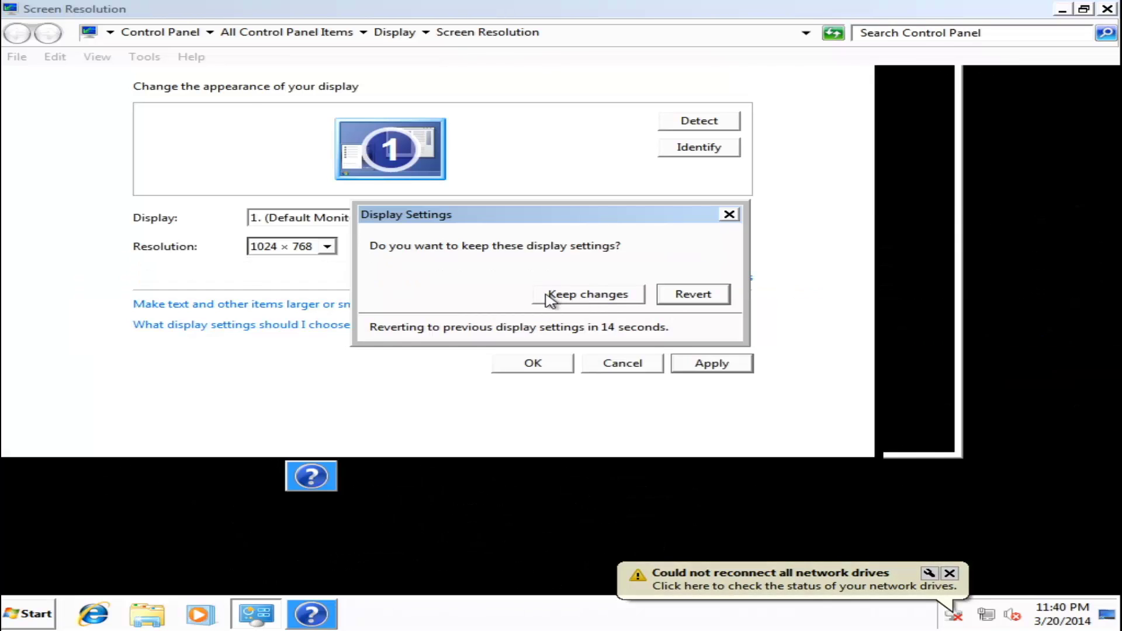
click(553, 296)
click(654, 364)
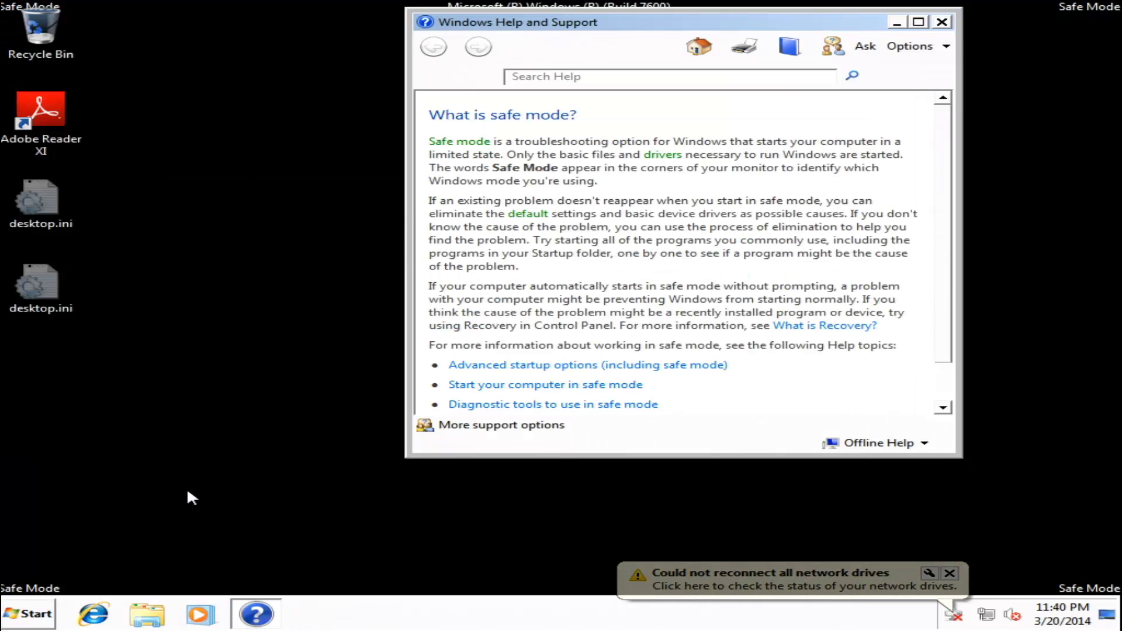
Step: Open Internet Explorer, skip session restore, and go to malwarebytes.org
click(96, 612)
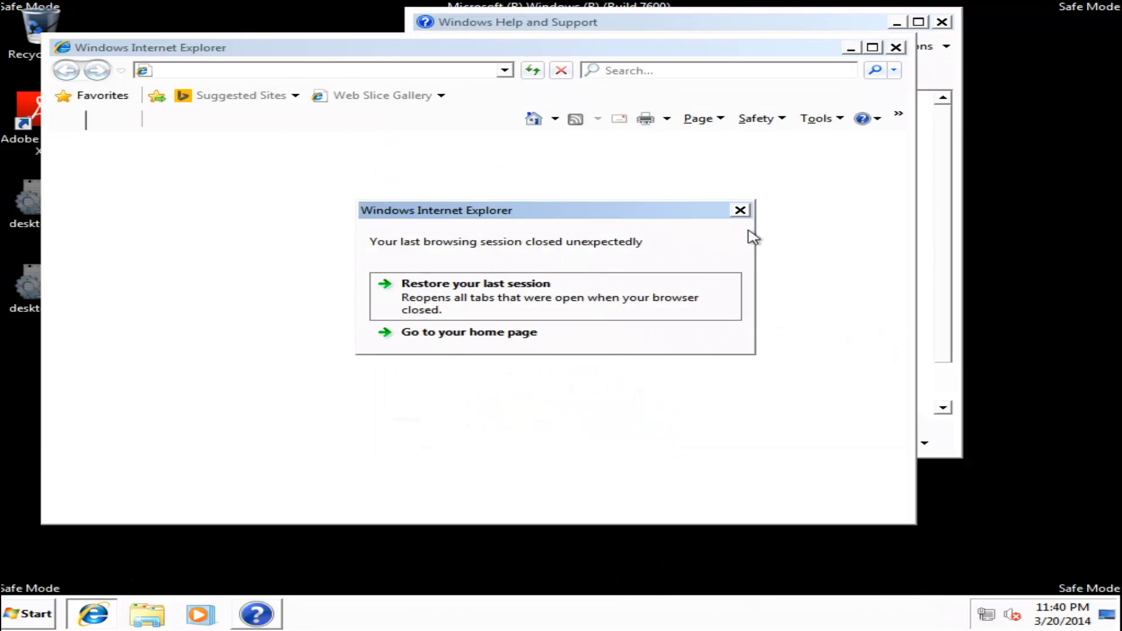
click(740, 211)
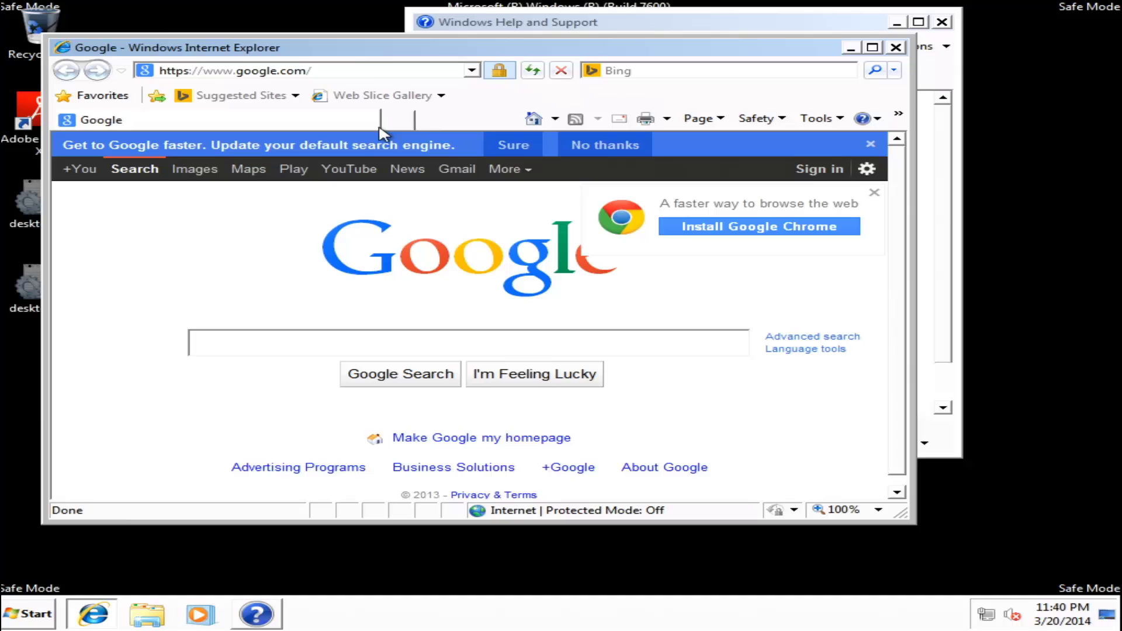
click(372, 75)
text(malwar)
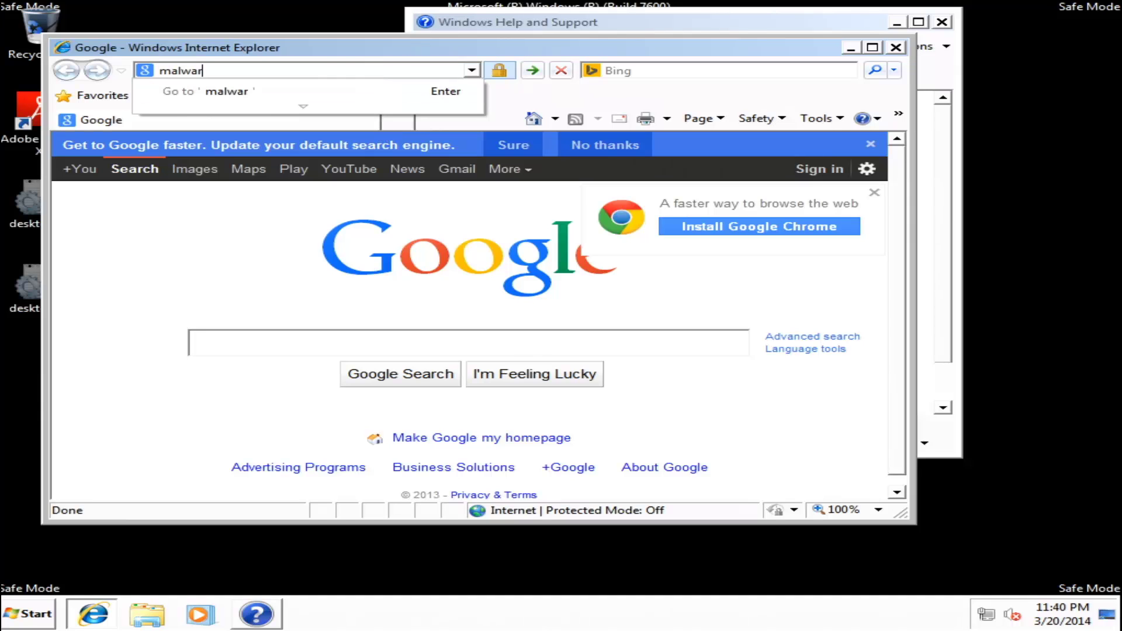
text(ebytes.org)
key(Return)
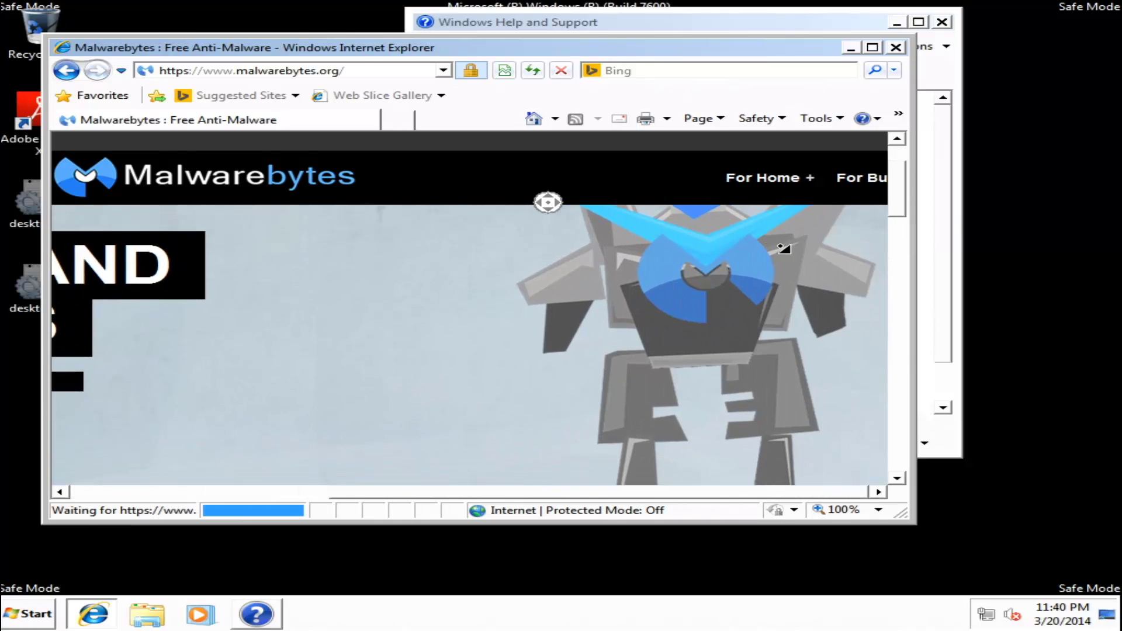
Step: Download and run the free Malwarebytes installer, then close the browser
click(714, 426)
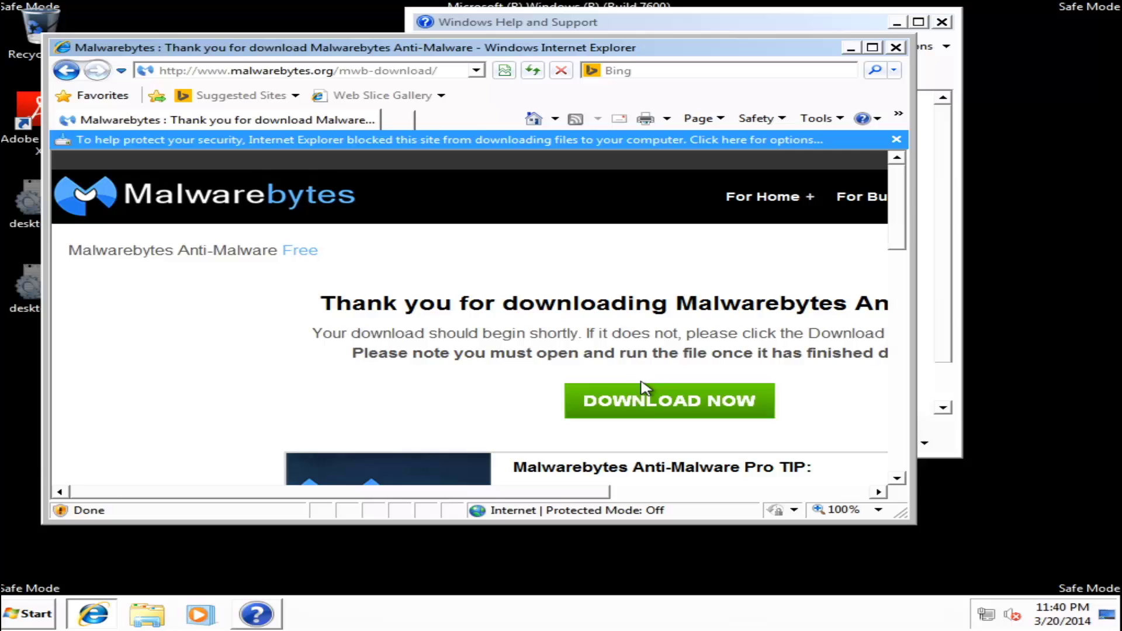
click(639, 402)
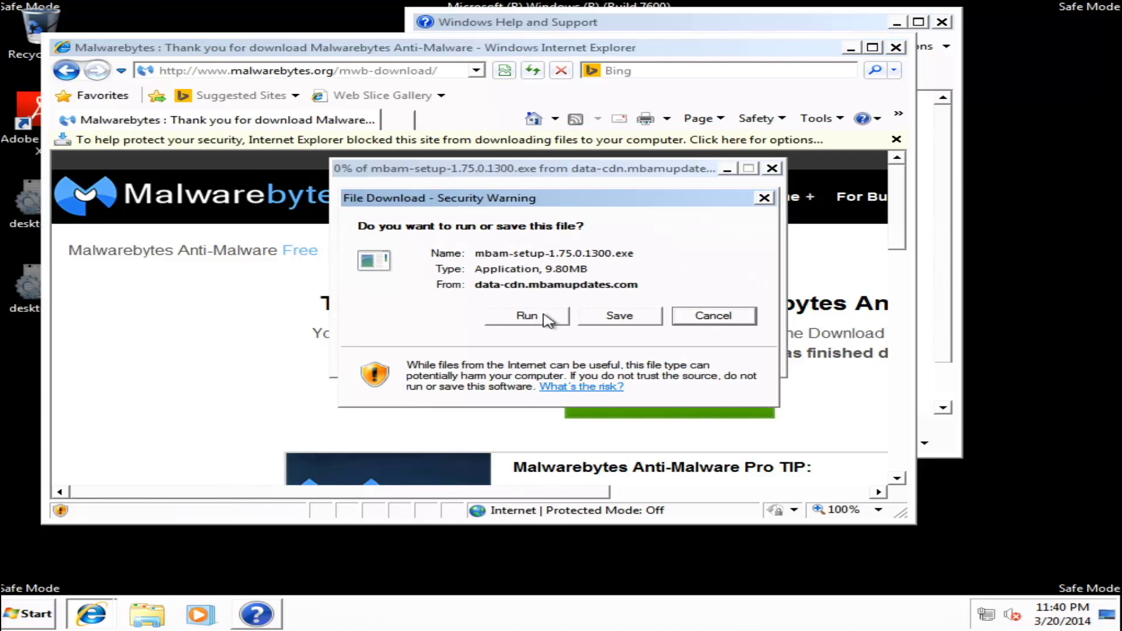
click(527, 315)
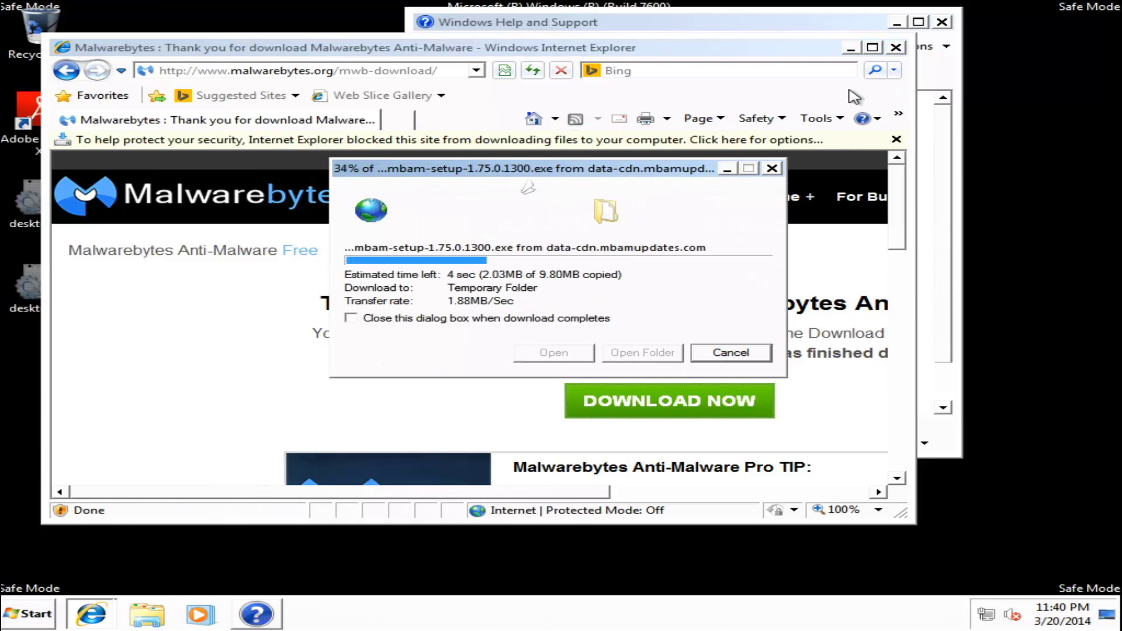
click(897, 47)
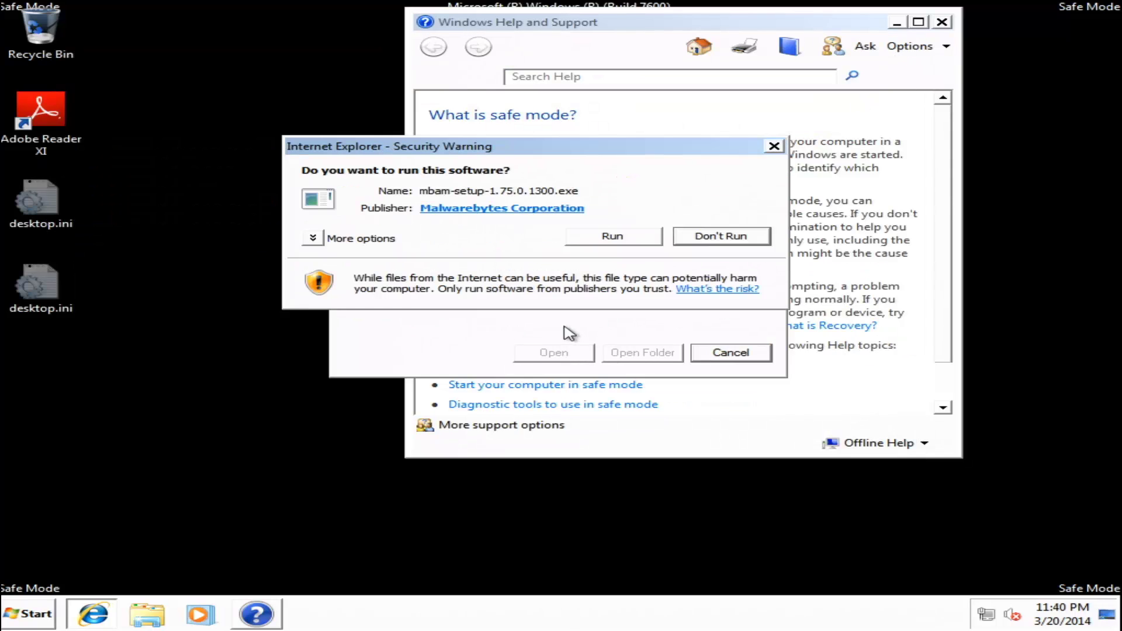
Step: Run the Malwarebytes installer in English and accept the license agreement
click(594, 245)
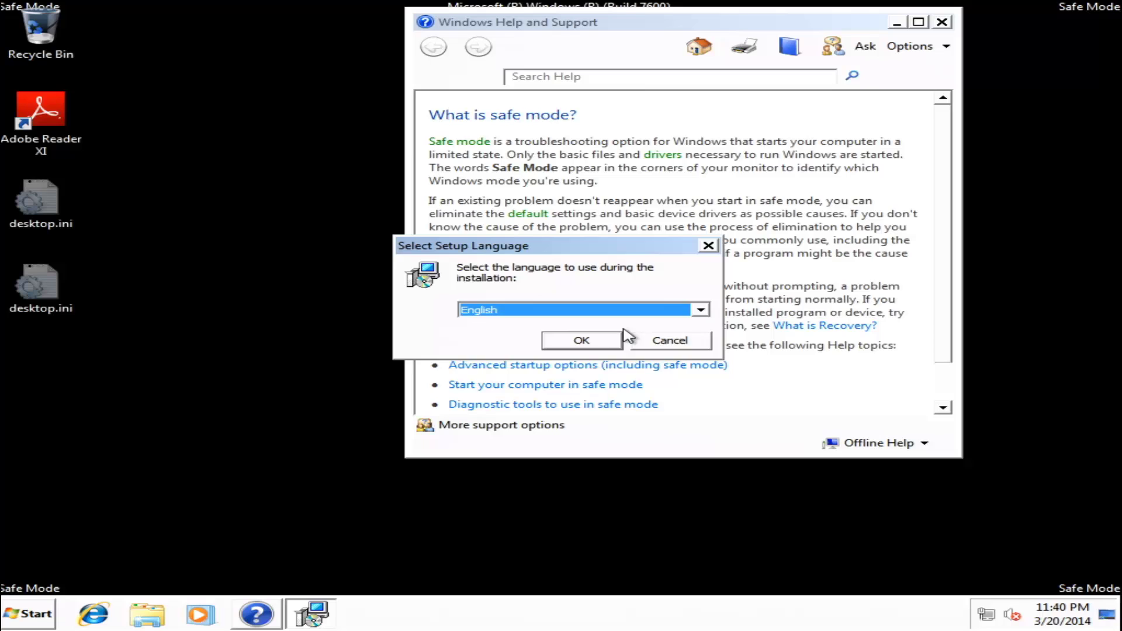
click(603, 343)
click(684, 436)
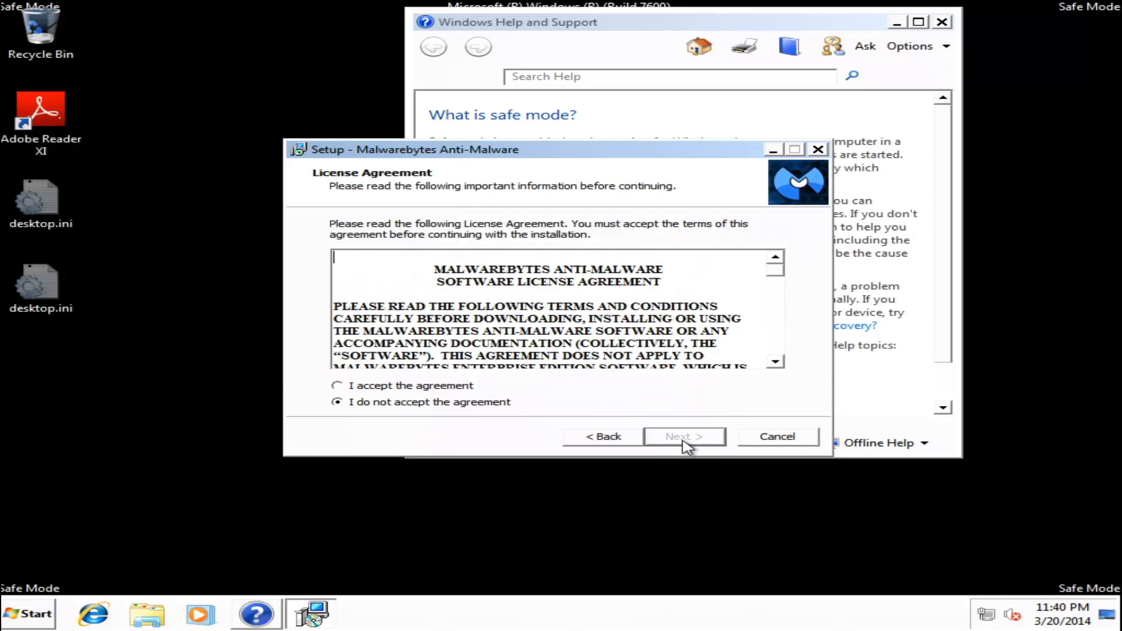
click(457, 387)
click(661, 433)
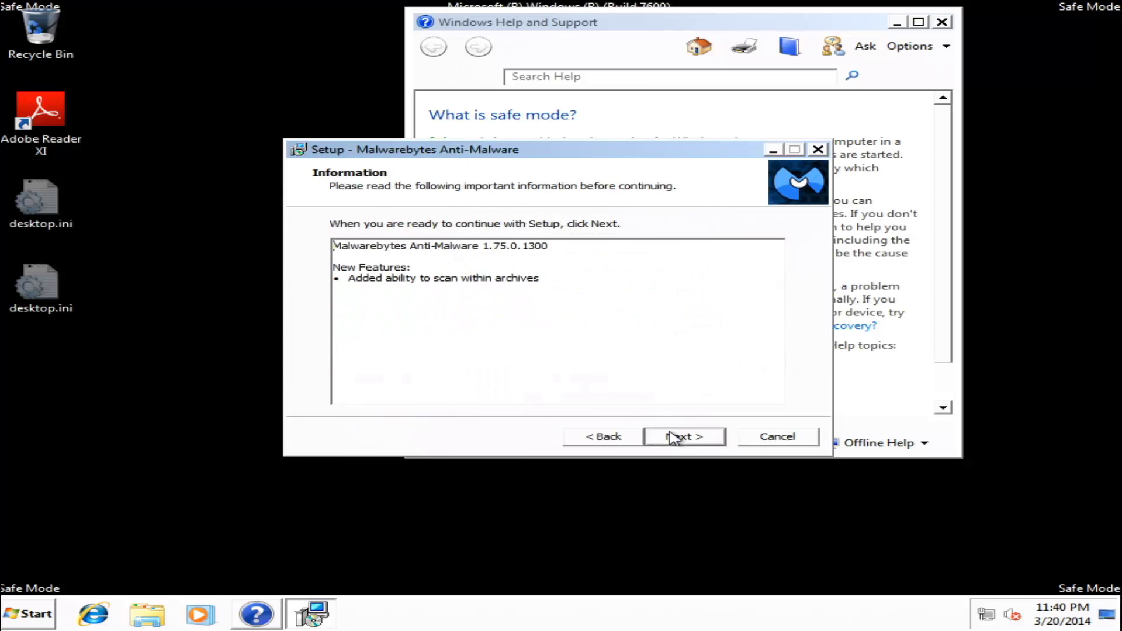
click(661, 436)
Step: Install to the default location with a desktop icon, skipping the PRO trial, then launch Malwarebytes
click(677, 438)
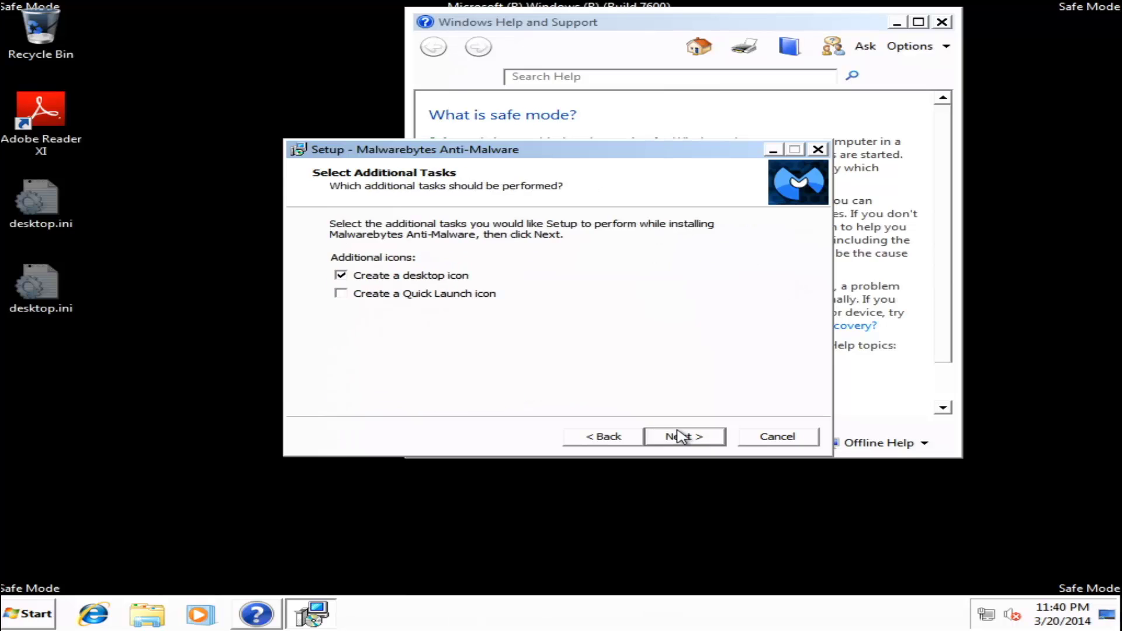
click(680, 438)
click(683, 437)
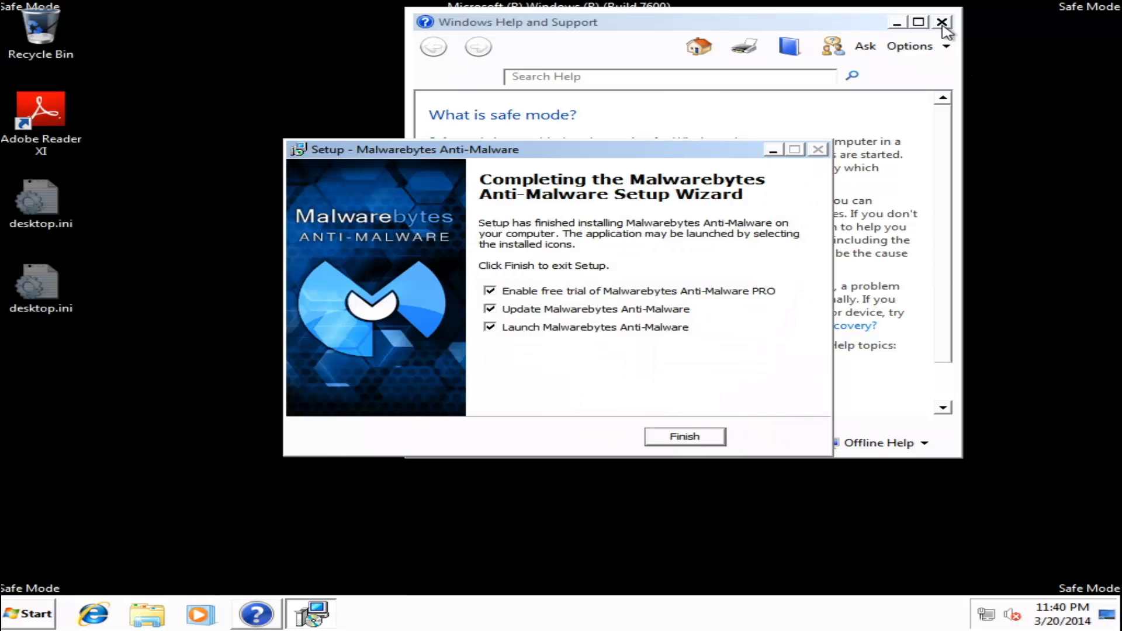
click(943, 24)
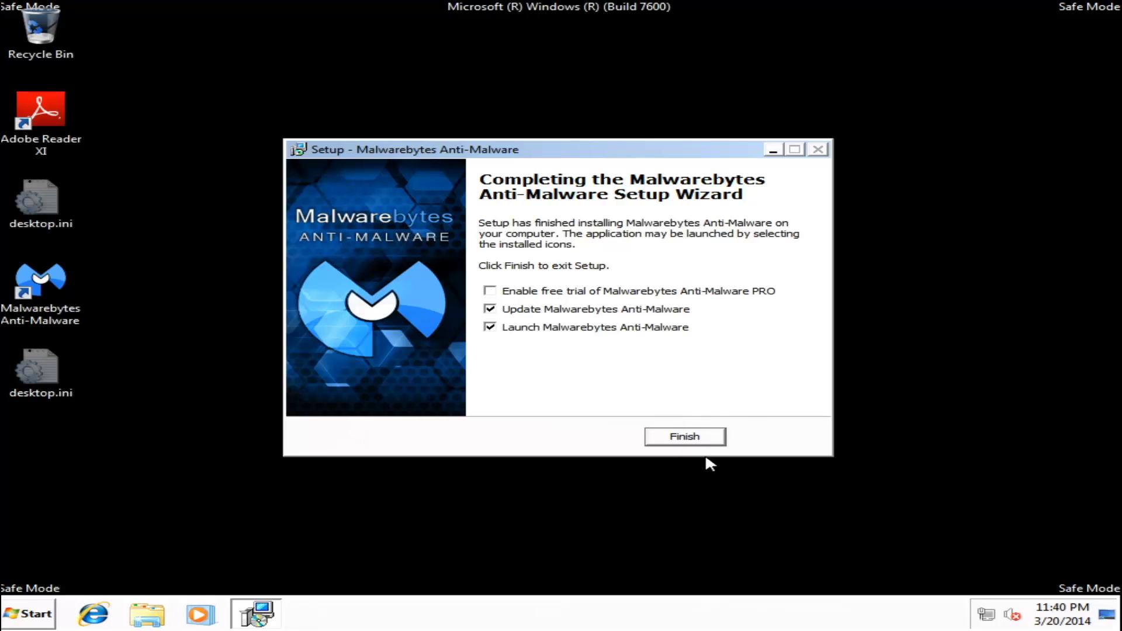
click(687, 438)
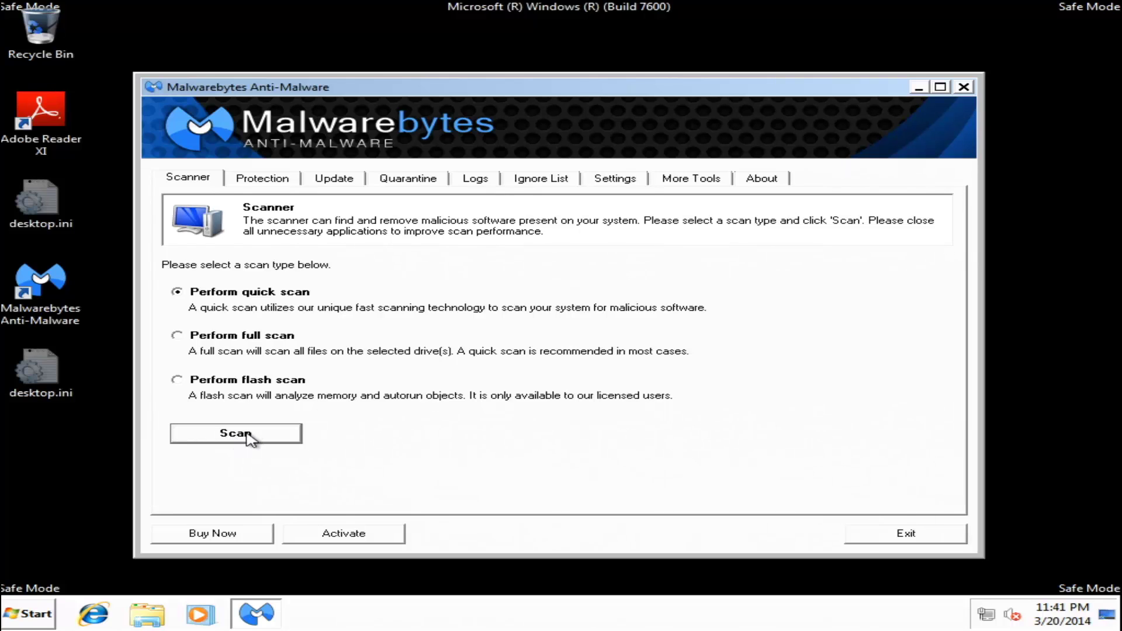
Step: Run a quick scan and select both Trojan.FakeAV detections, the file and the registry value
click(249, 439)
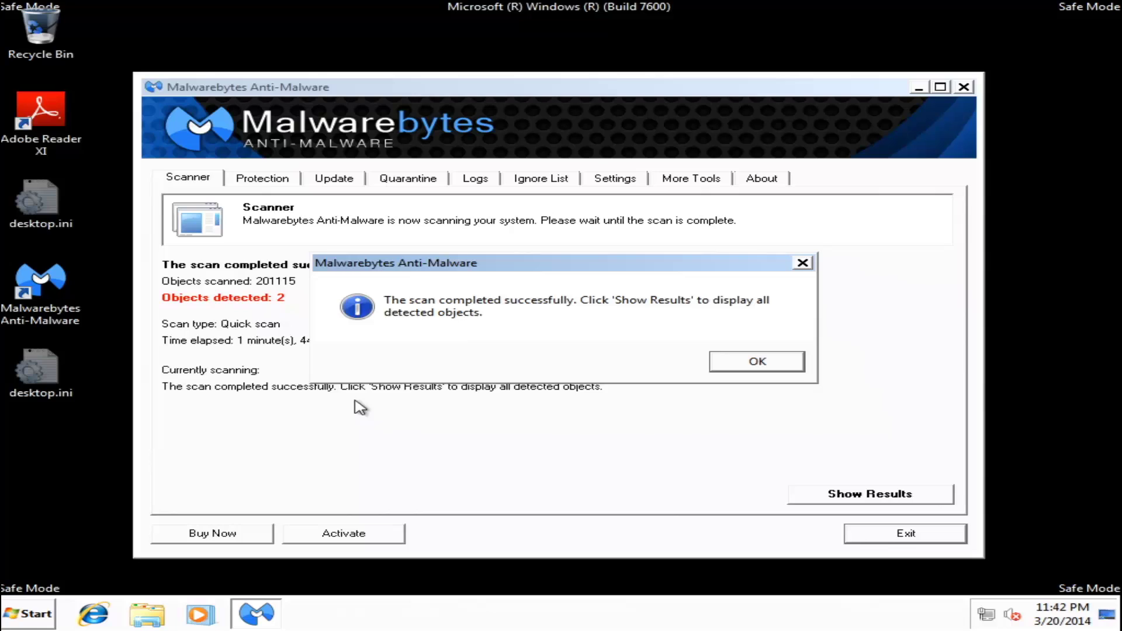
click(755, 363)
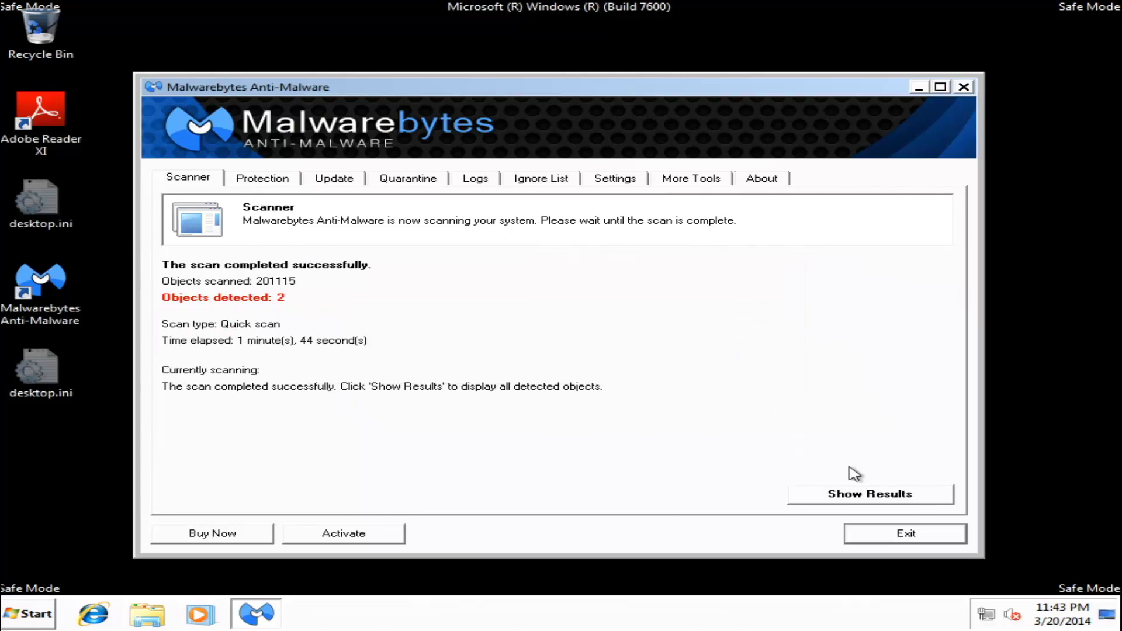
click(846, 498)
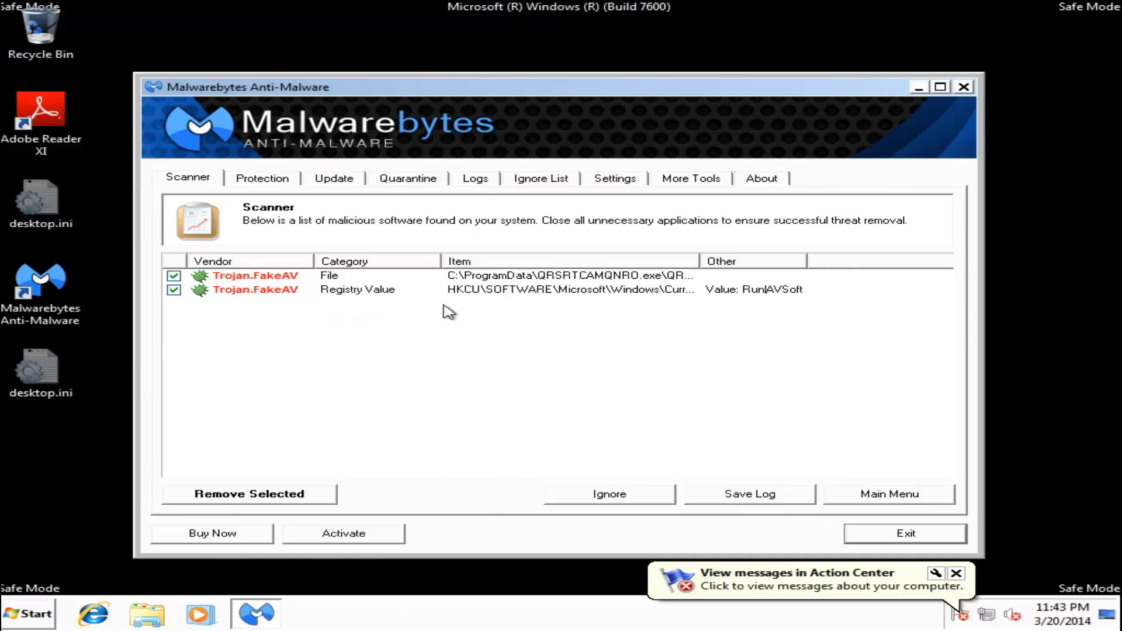
click(651, 281)
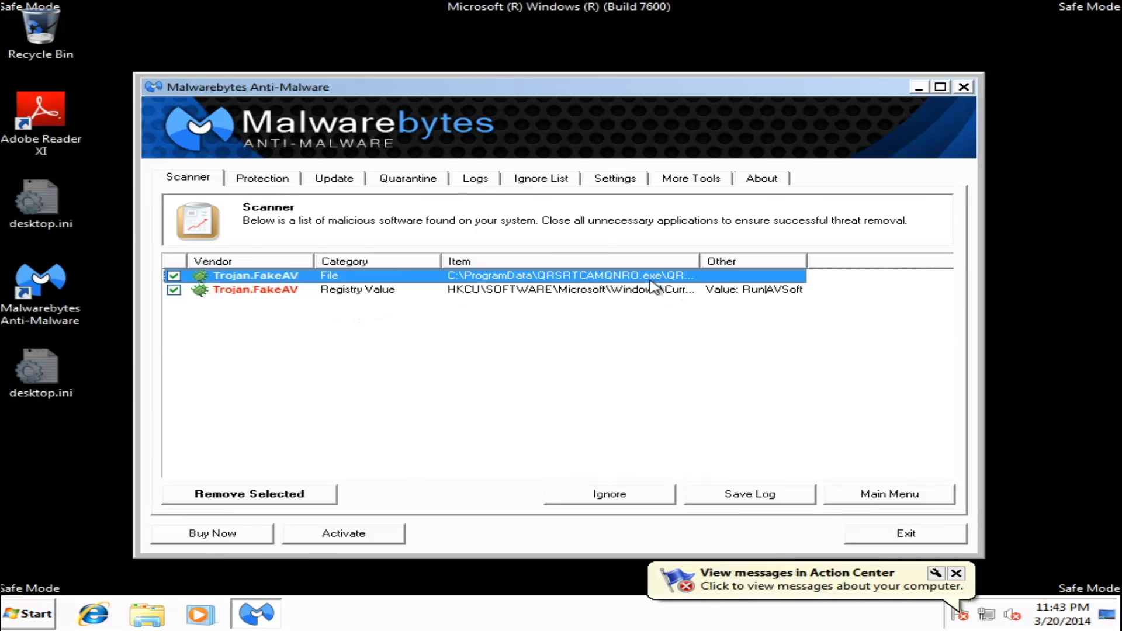
click(656, 290)
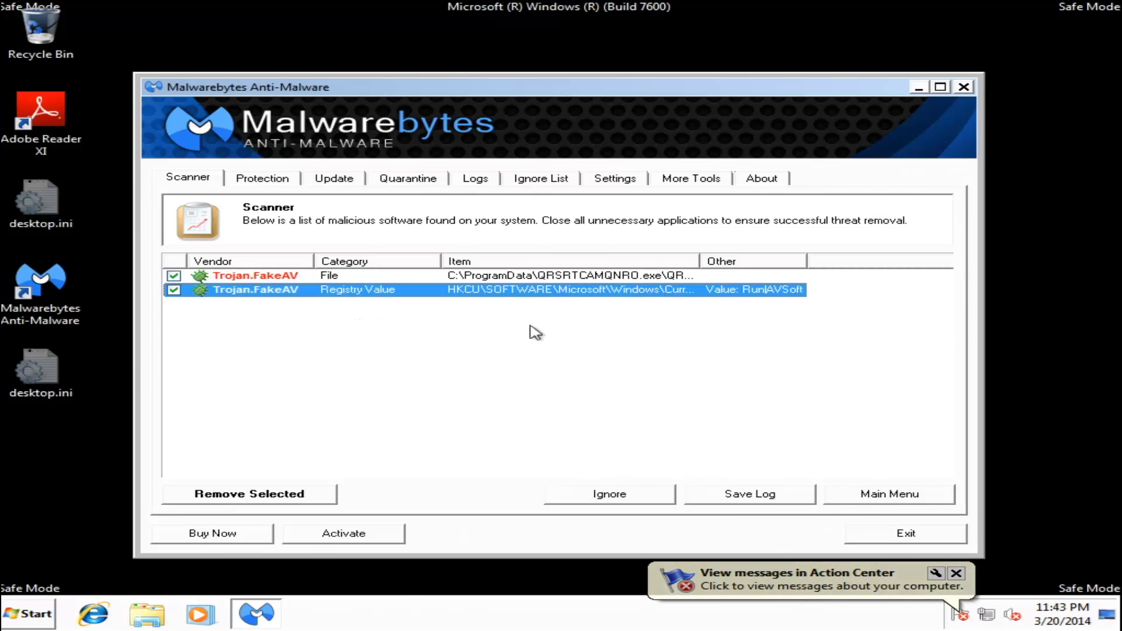
Step: Remove the two selected threats, close the removal log, and restart the computer
click(310, 496)
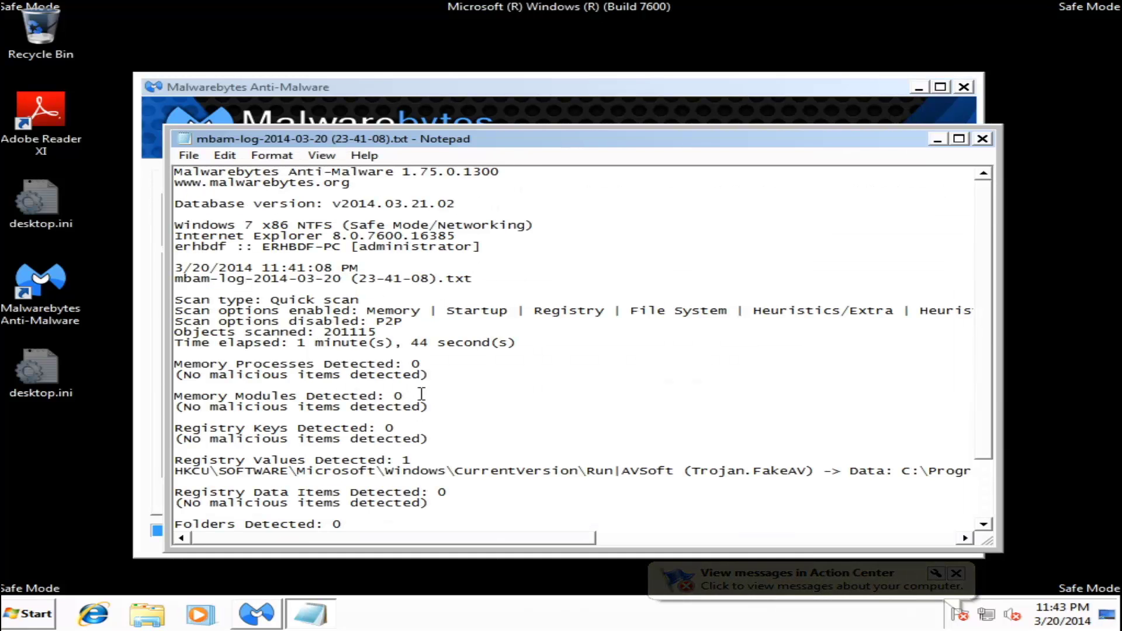
scroll(422, 383, down, 3)
click(983, 141)
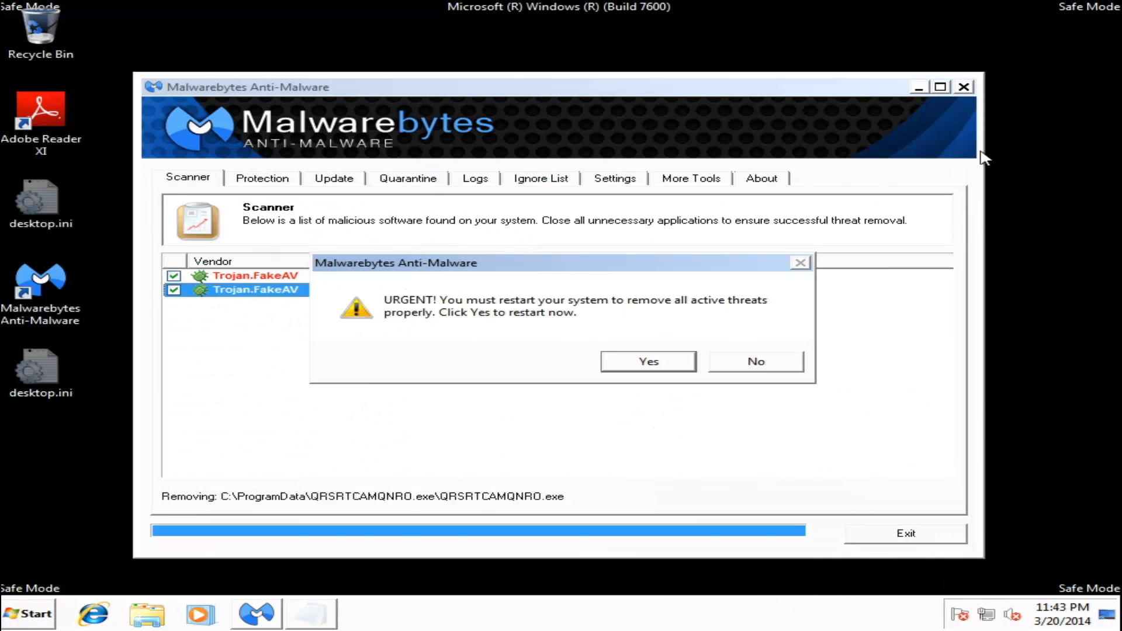
click(653, 358)
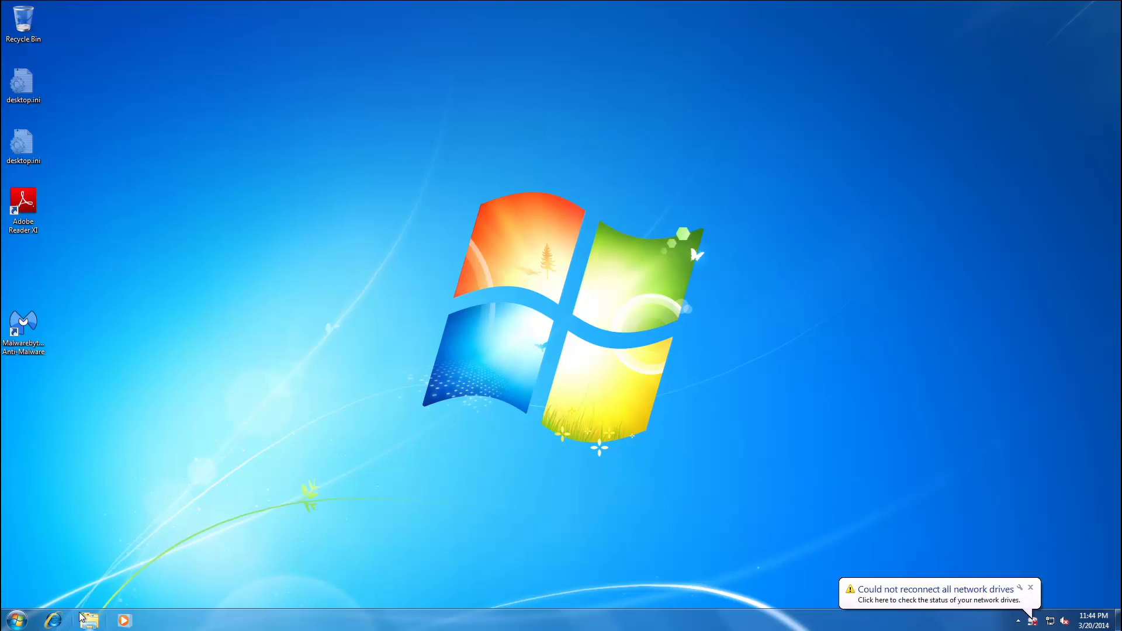
click(16, 620)
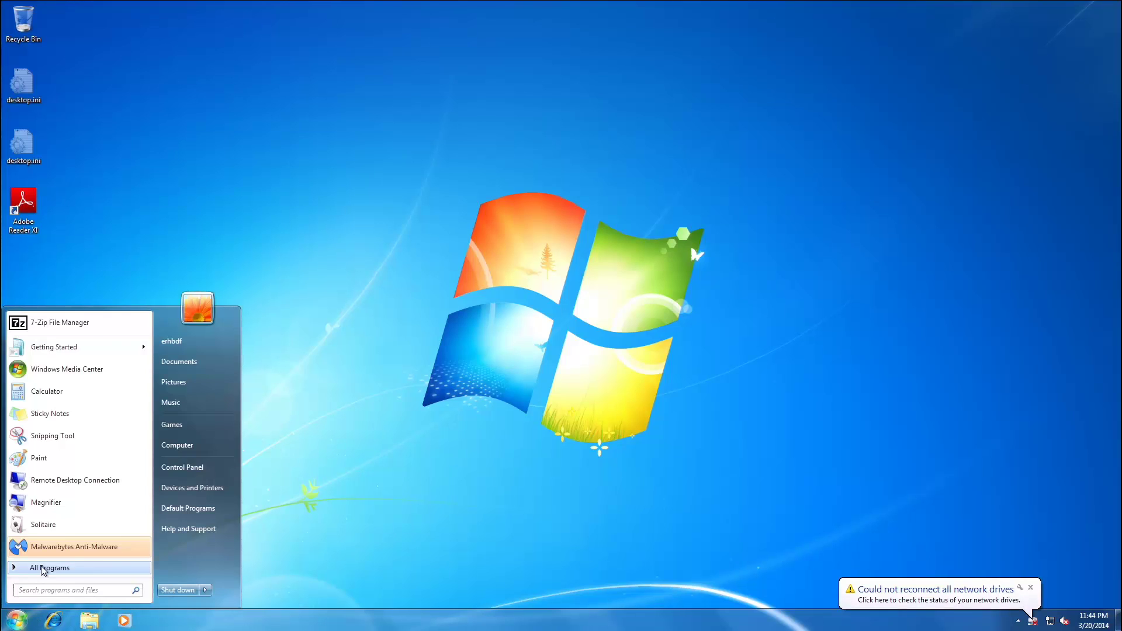
click(32, 576)
click(490, 339)
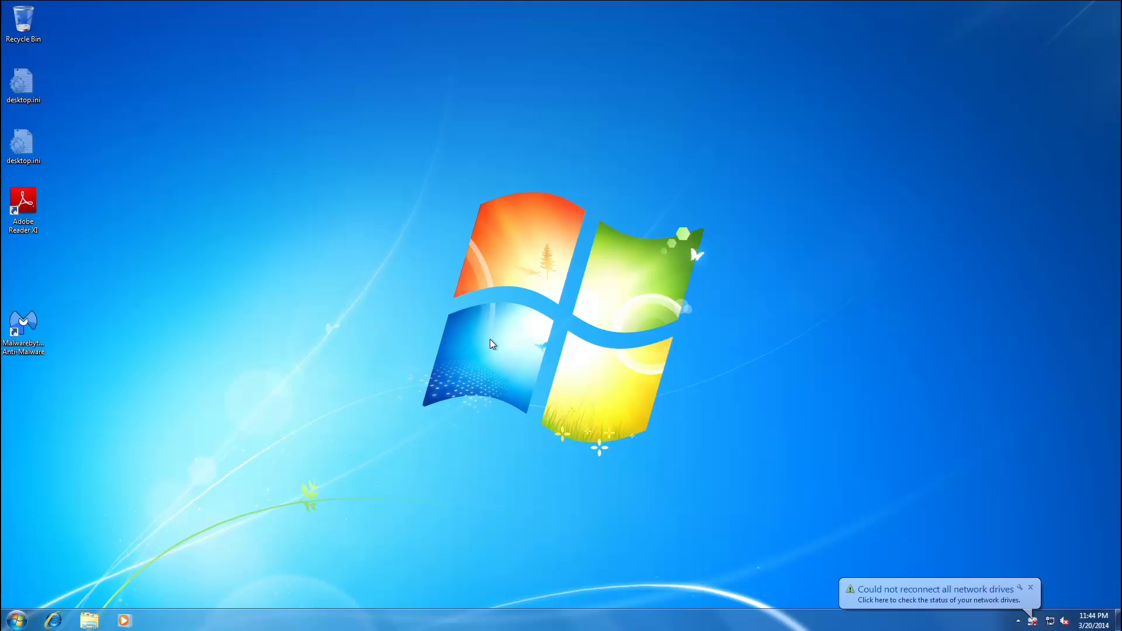